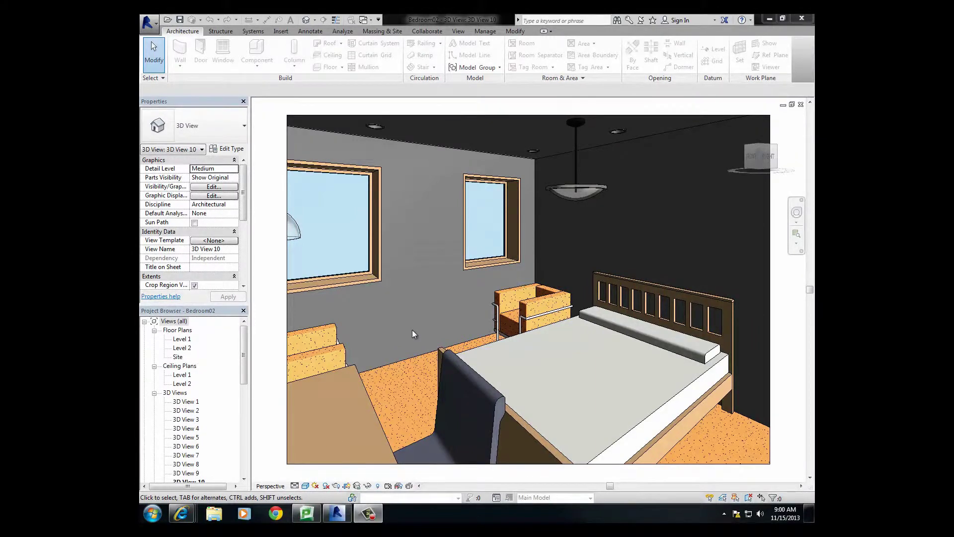
# Open the goodShotBedroom rendering from the Renderings list in the Project Browser.
pyautogui.press('alt')
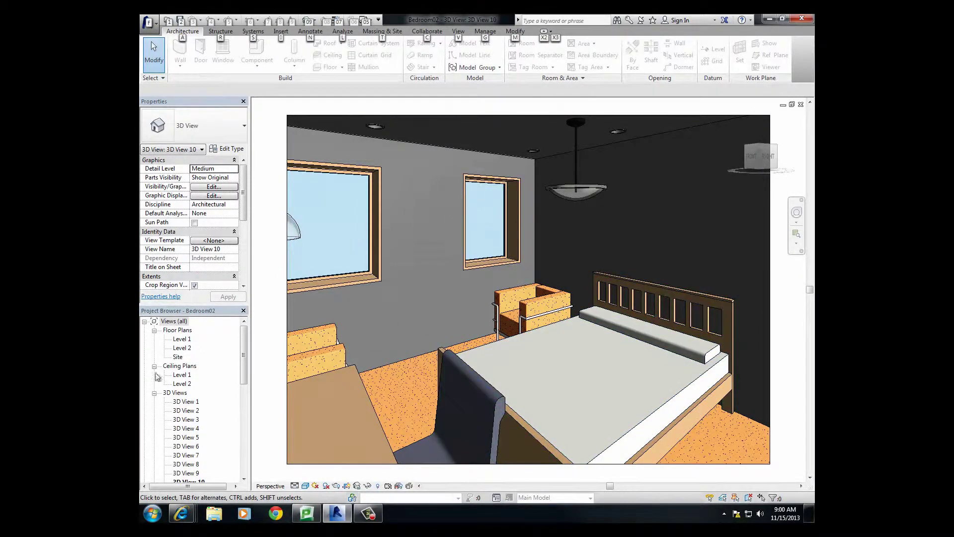
pyautogui.moveTo(243, 363); pyautogui.dragTo(239, 443)
pyautogui.click(191, 403)
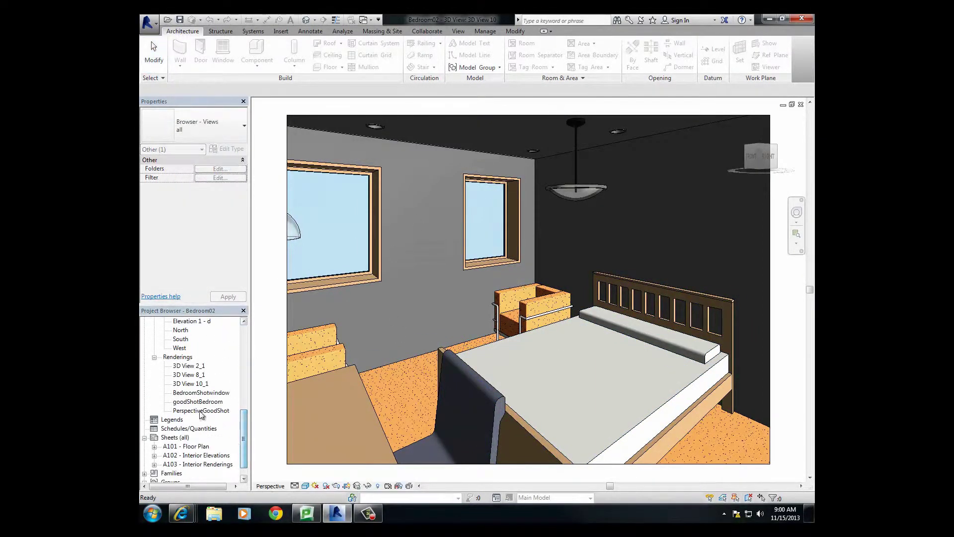
pyautogui.doubleClick(192, 403)
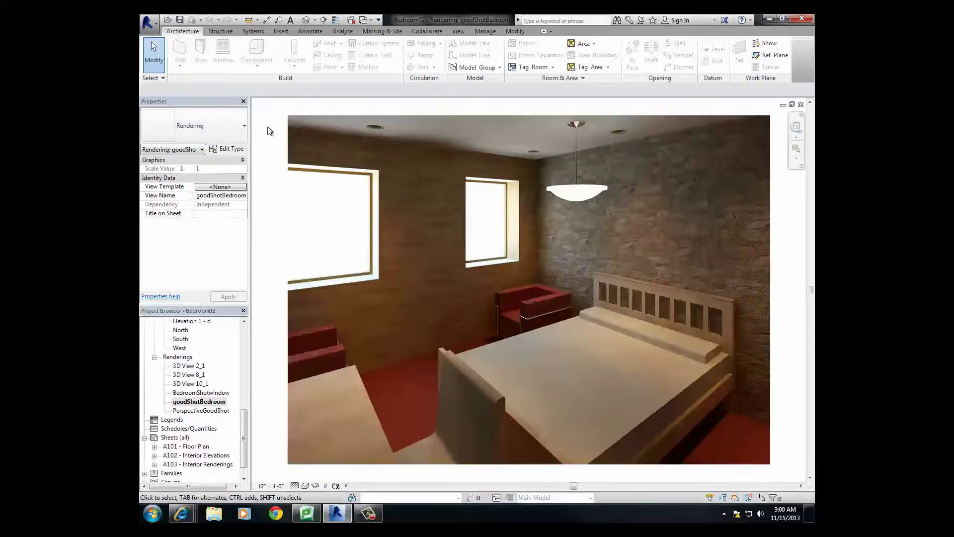
# Open the Level 1 floor plan, zoomed and centred on the bedroom.
pyautogui.moveTo(244, 414); pyautogui.dragTo(246, 326)
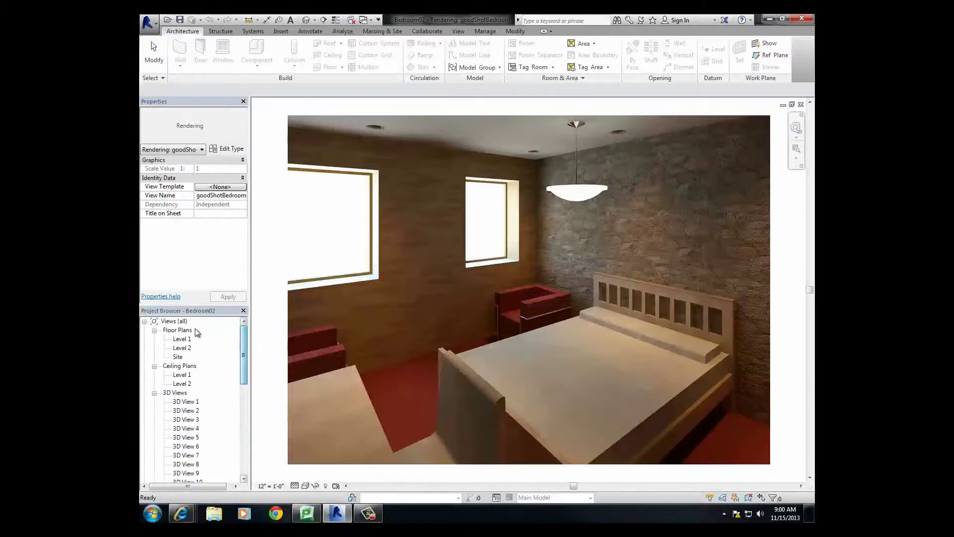
pyautogui.doubleClick(184, 340)
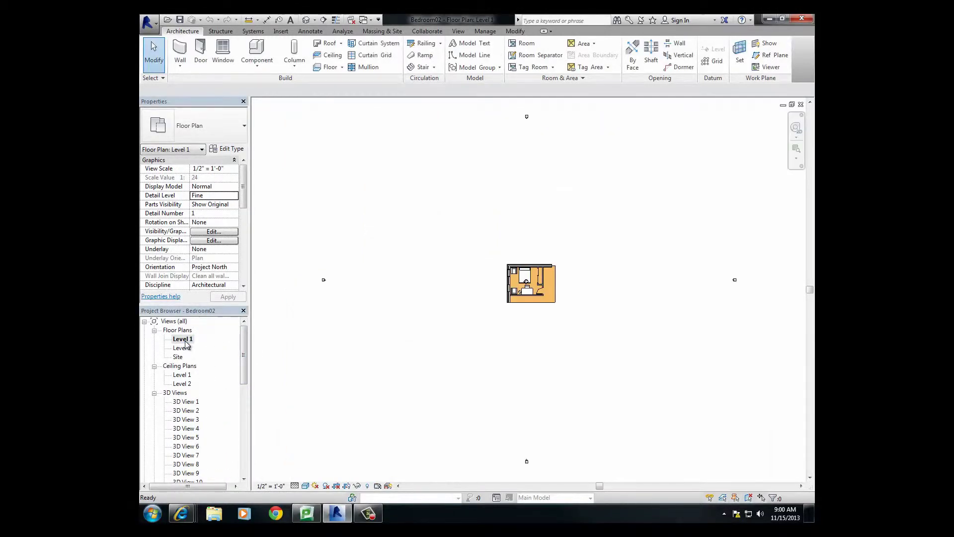
pyautogui.scroll(5, 577, 281)
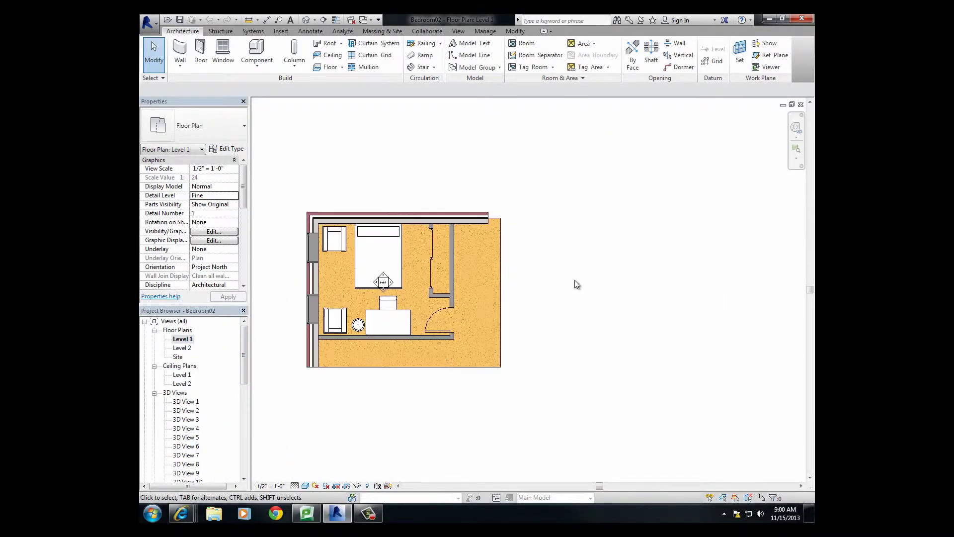
pyautogui.moveTo(386, 232); pyautogui.dragTo(481, 236, button='middle')
pyautogui.press('alt')
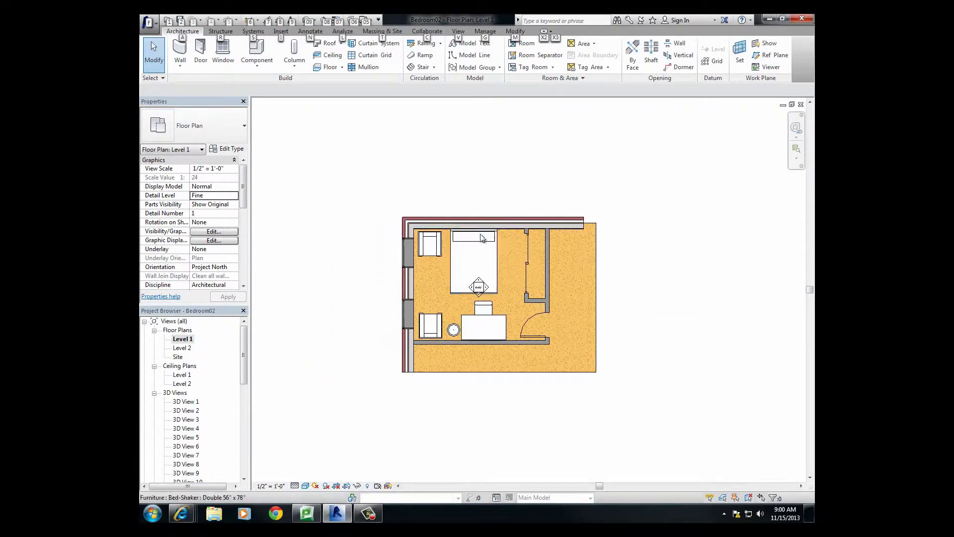
# Change the bedroom's top and left walls to the Exterior - Brick on Mtl. Stud type.
pyautogui.click(481, 221)
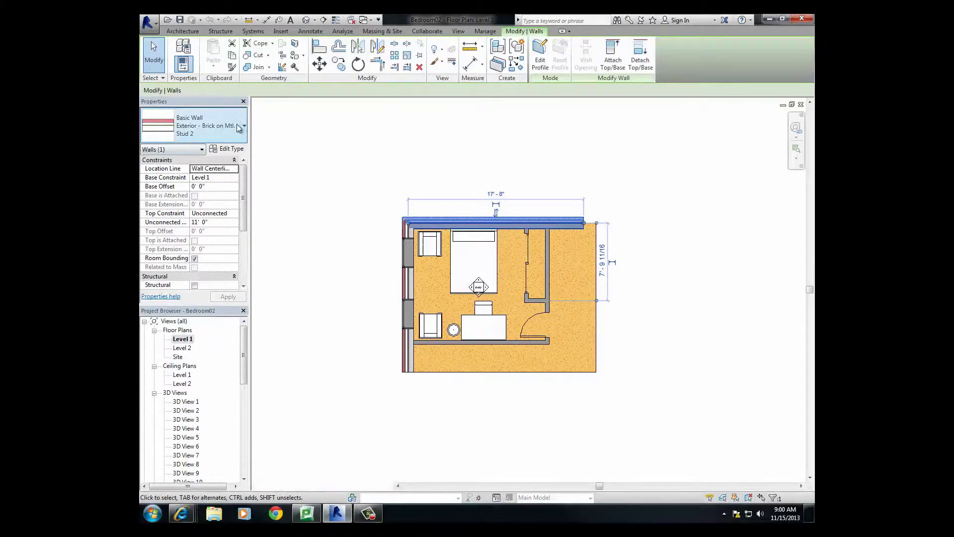
pyautogui.click(237, 126)
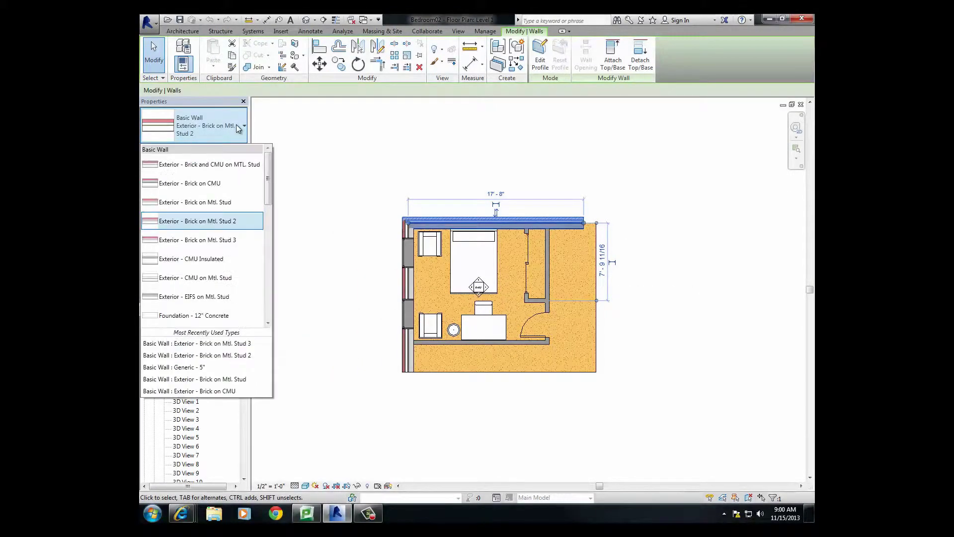
pyautogui.click(214, 203)
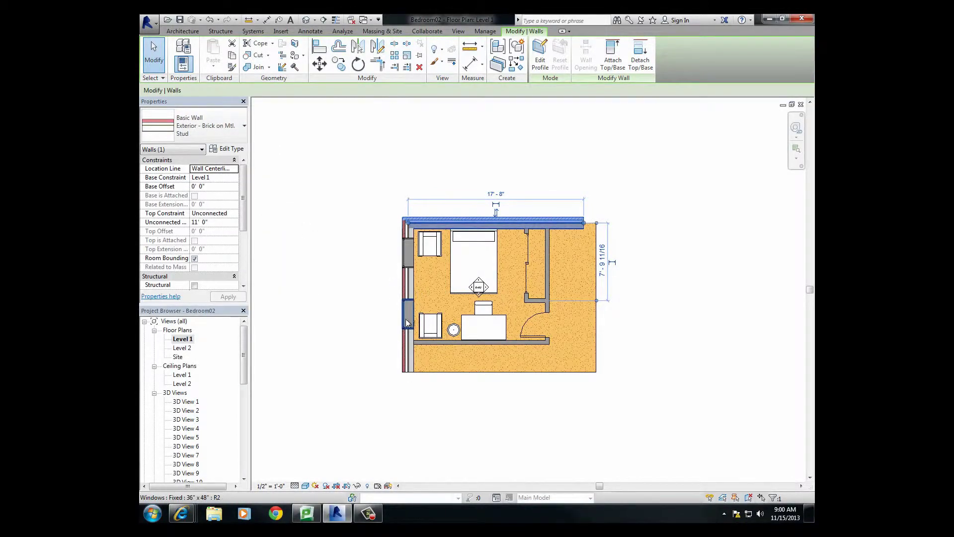
pyautogui.click(403, 338)
pyautogui.click(216, 129)
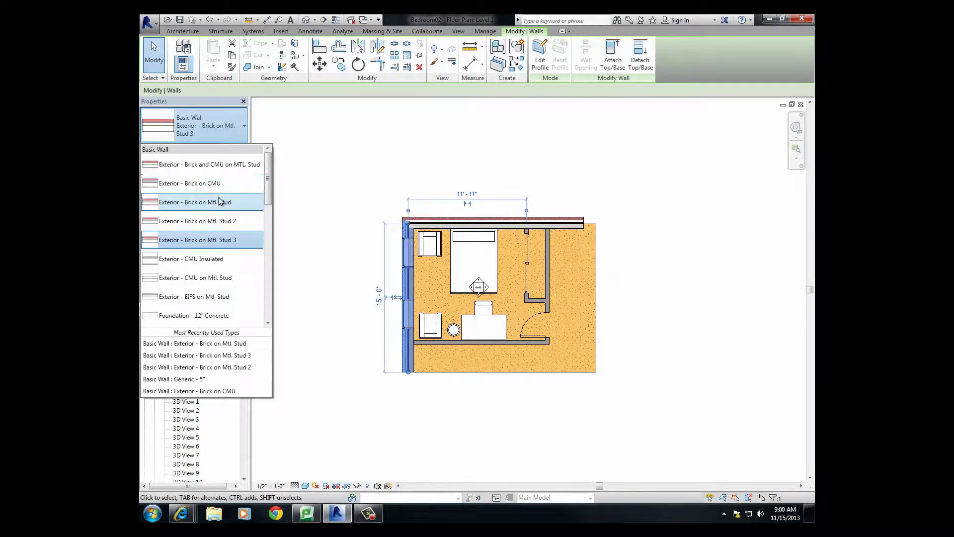
pyautogui.click(217, 198)
pyautogui.click(364, 181)
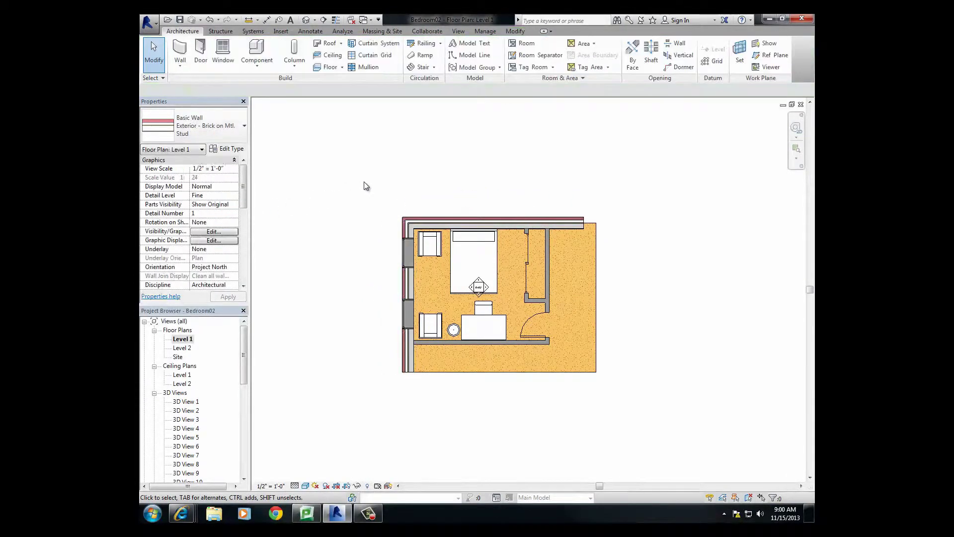
# Duplicate the top wall's type as 'Exterior - Brick on Mtl. Stud StoneWall_AB'.
pyautogui.click(570, 219)
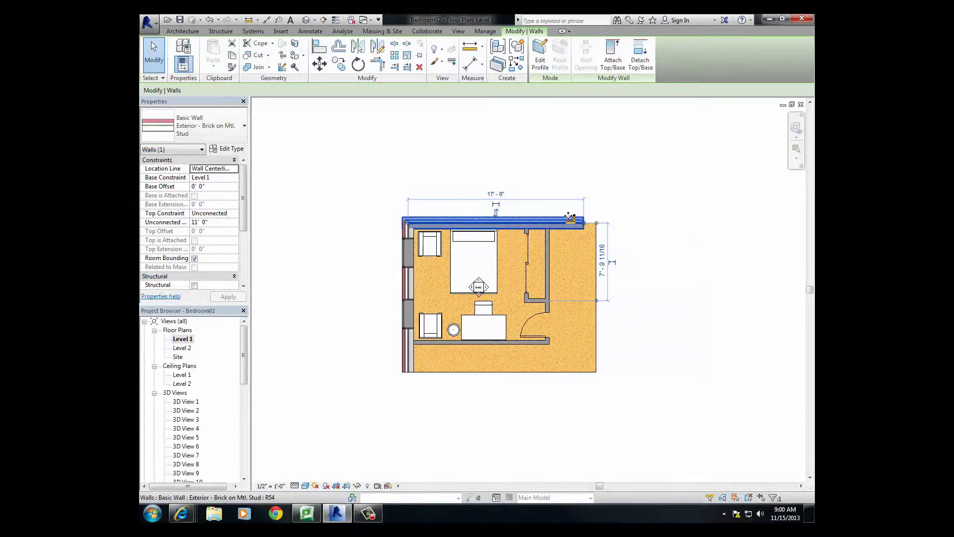
pyautogui.click(225, 150)
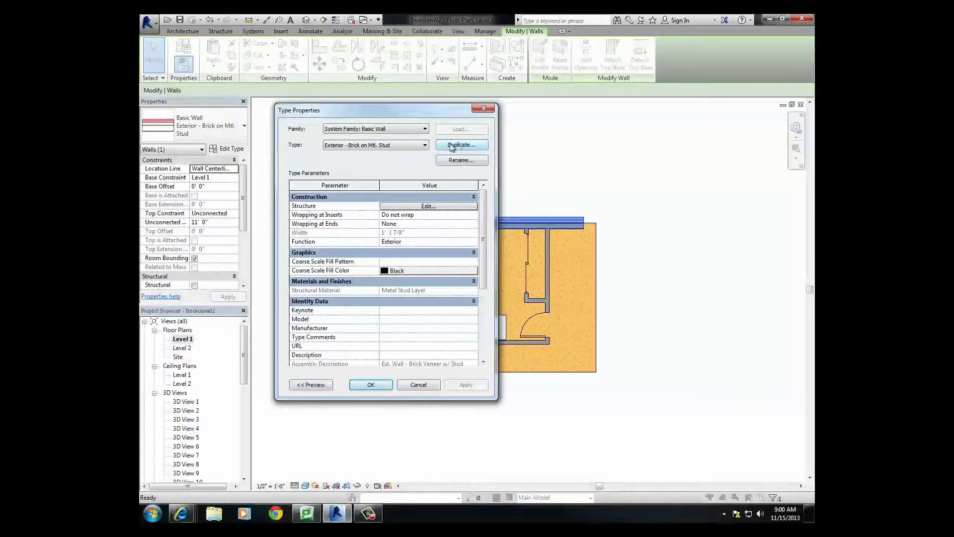
pyautogui.click(447, 145)
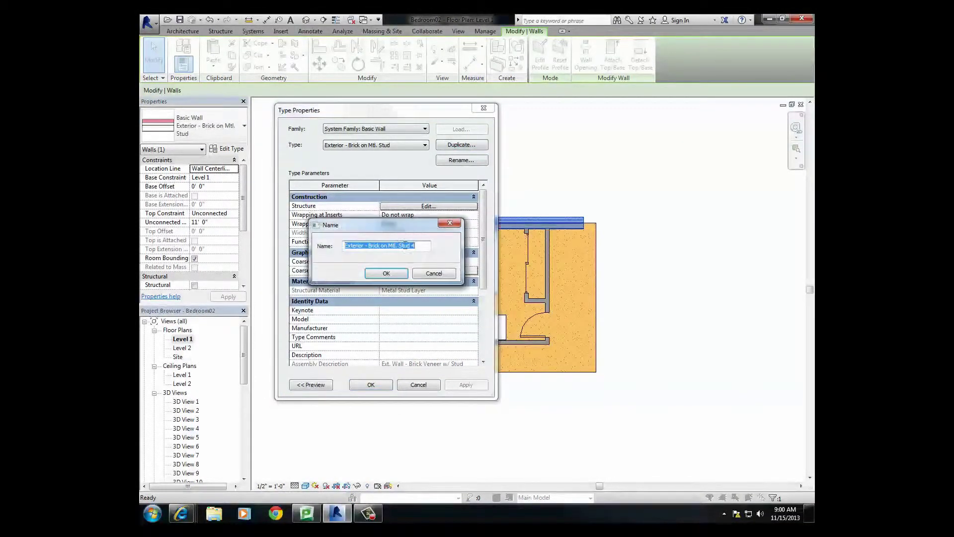
pyautogui.click(415, 246)
pyautogui.moveTo(412, 246); pyautogui.dragTo(426, 245)
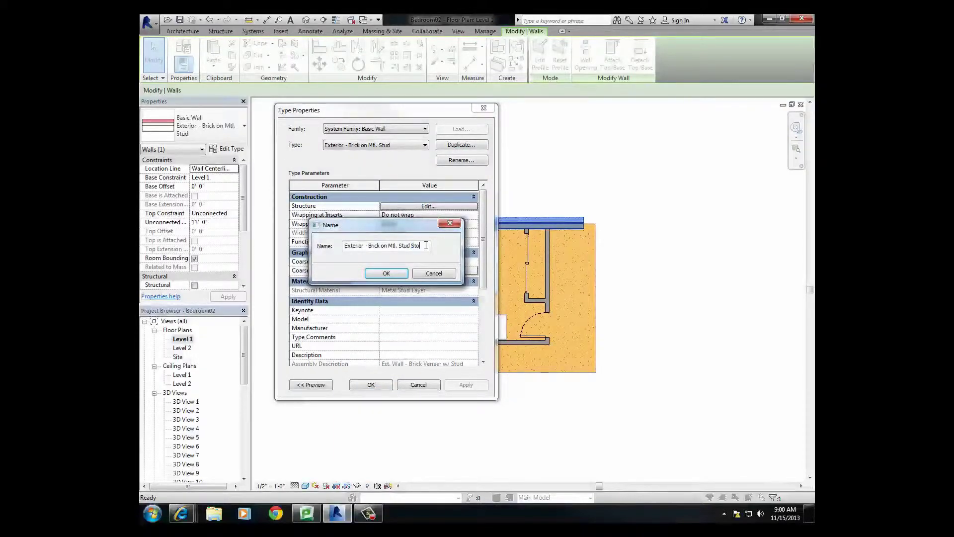
pyautogui.write('StoneWall_AB')
pyautogui.click(388, 274)
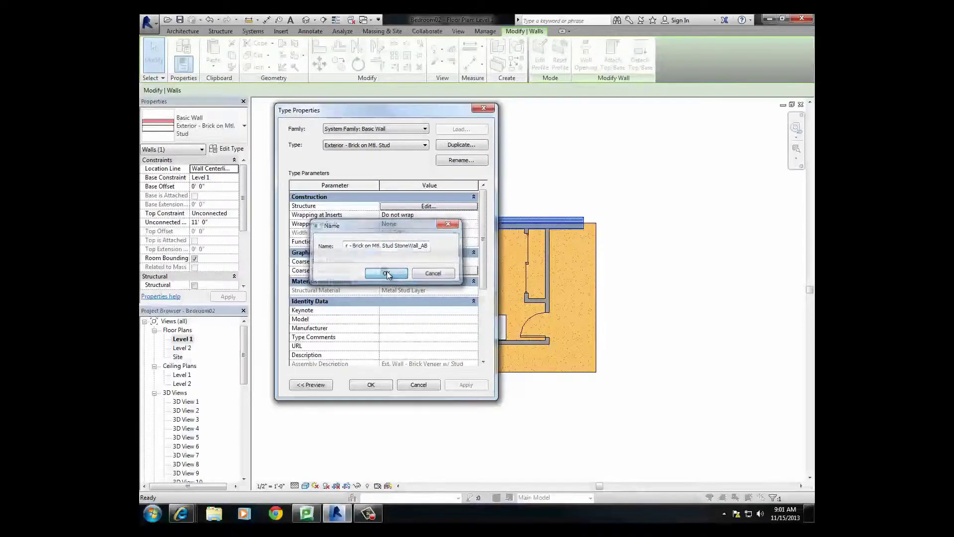
# Open the Material Browser for layer 9's Gypsum Wall Board interior finish in the wall structure.
pyautogui.click(427, 207)
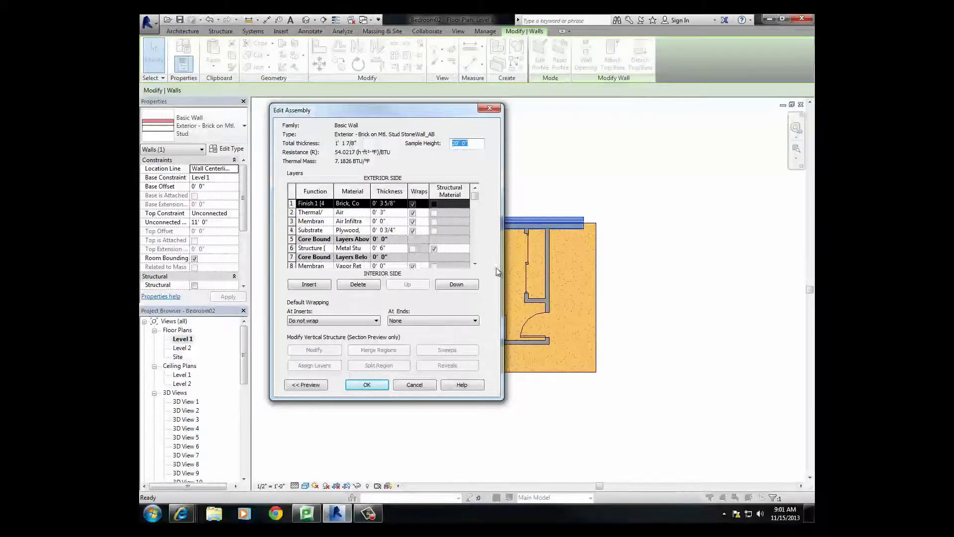
pyautogui.click(476, 264)
pyautogui.click(475, 264)
pyautogui.click(475, 264)
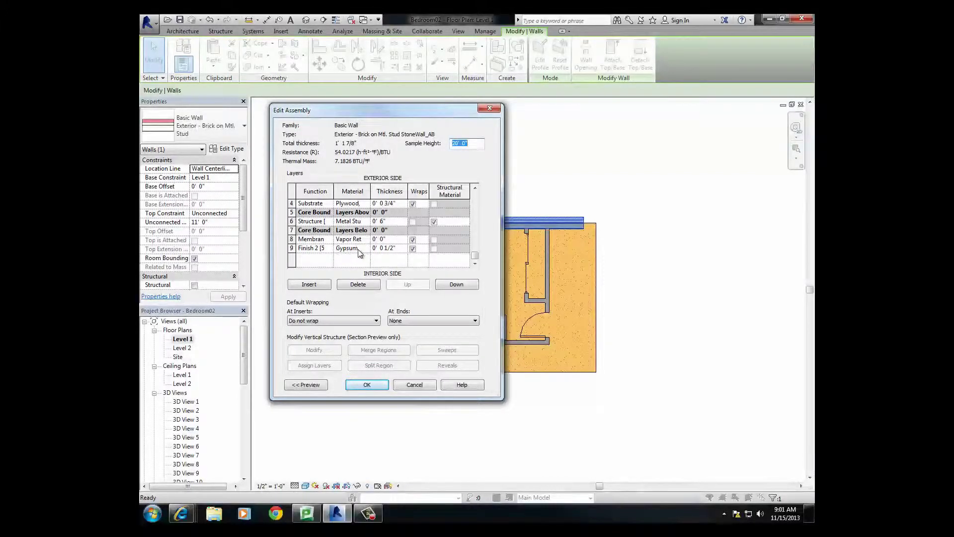
pyautogui.click(362, 253)
pyautogui.click(360, 249)
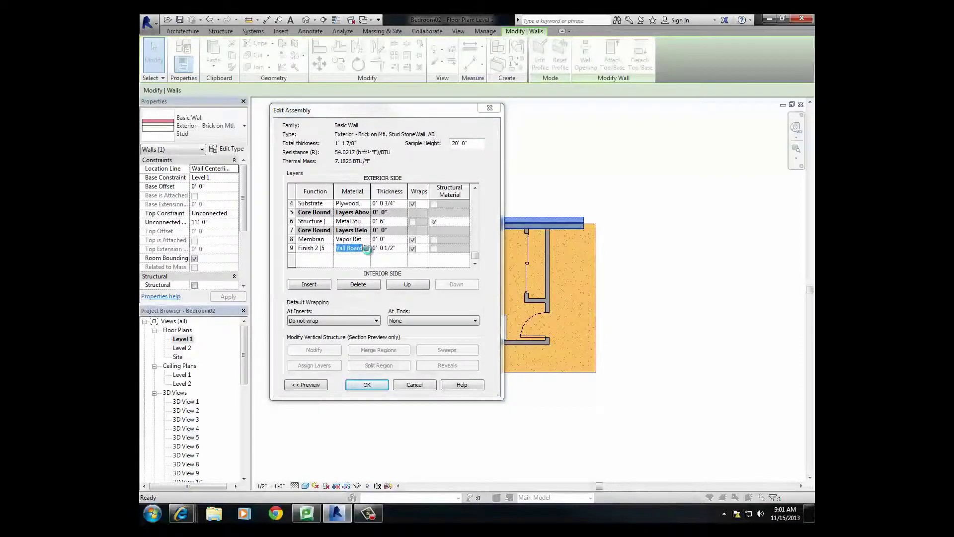
pyautogui.click(367, 249)
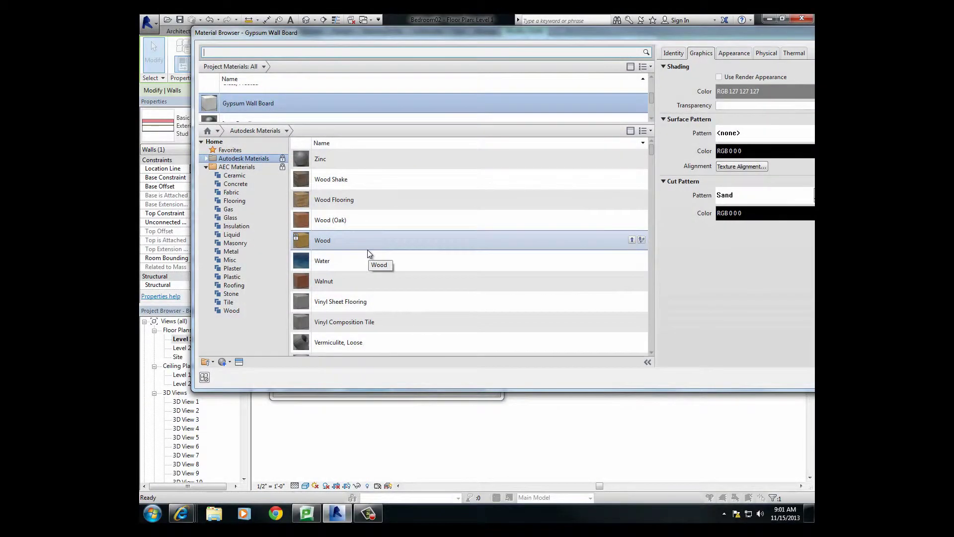
# Resize and reposition the Material Browser so the whole window fits in view.
pyautogui.click(631, 67)
pyautogui.moveTo(655, 149); pyautogui.dragTo(504, 152)
pyautogui.moveTo(576, 37); pyautogui.dragTo(512, 55)
pyautogui.moveTo(605, 47); pyautogui.dragTo(509, 45)
pyautogui.moveTo(695, 395); pyautogui.dragTo(590, 392)
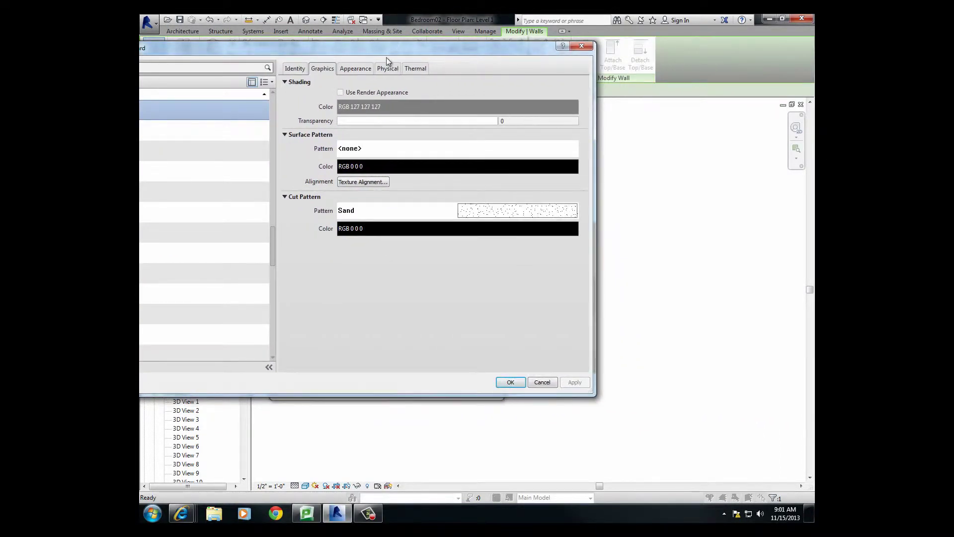
pyautogui.moveTo(371, 51); pyautogui.dragTo(512, 56)
# Show the Autodesk materials library and browse its Masonry, Stone and Concrete categories.
pyautogui.click(393, 88)
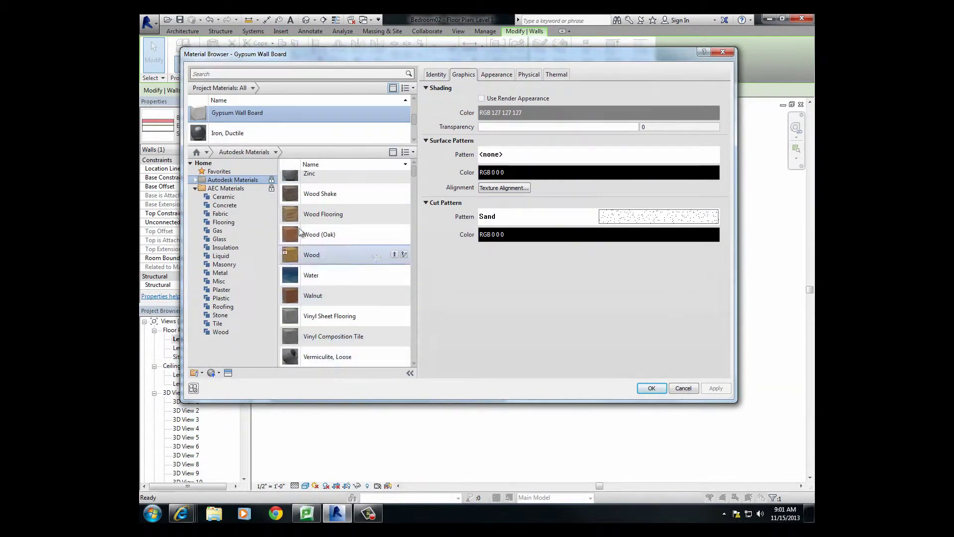
pyautogui.click(218, 266)
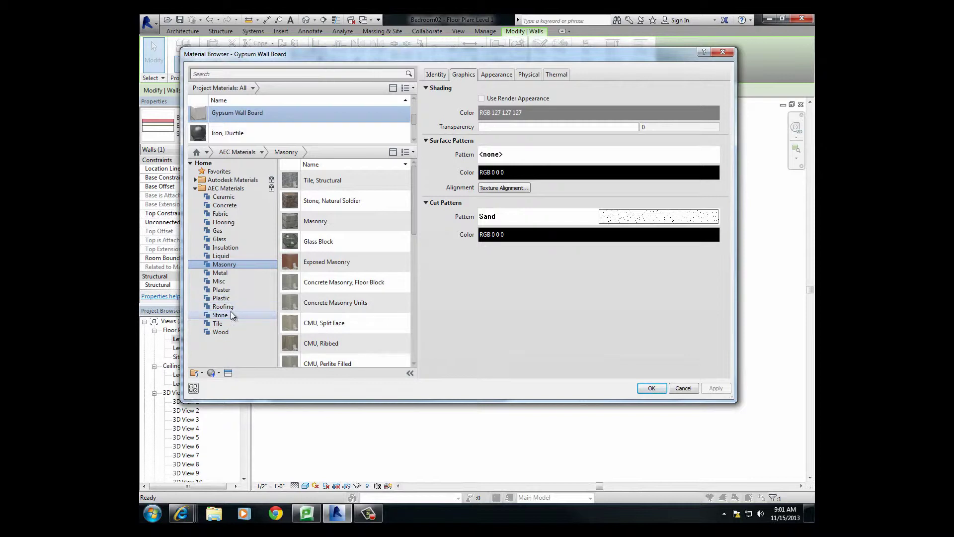
pyautogui.click(220, 315)
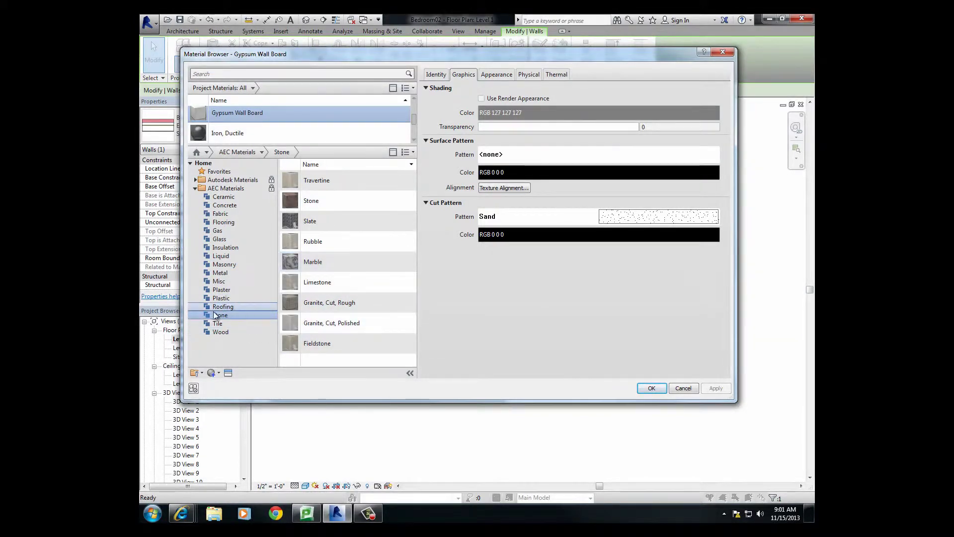
pyautogui.click(224, 205)
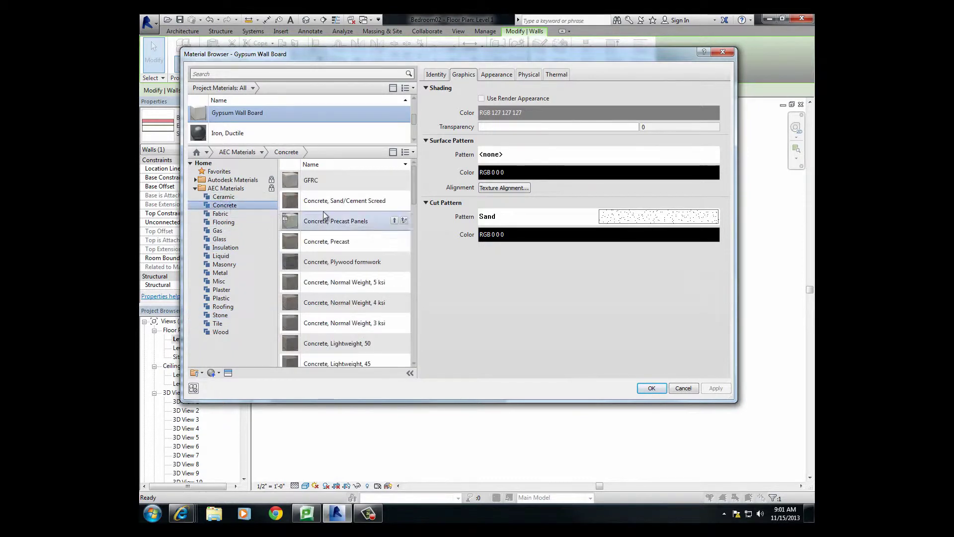
pyautogui.scroll(-2, 344, 309)
pyautogui.scroll(-2, 344, 309)
pyautogui.scroll(5, 344, 311)
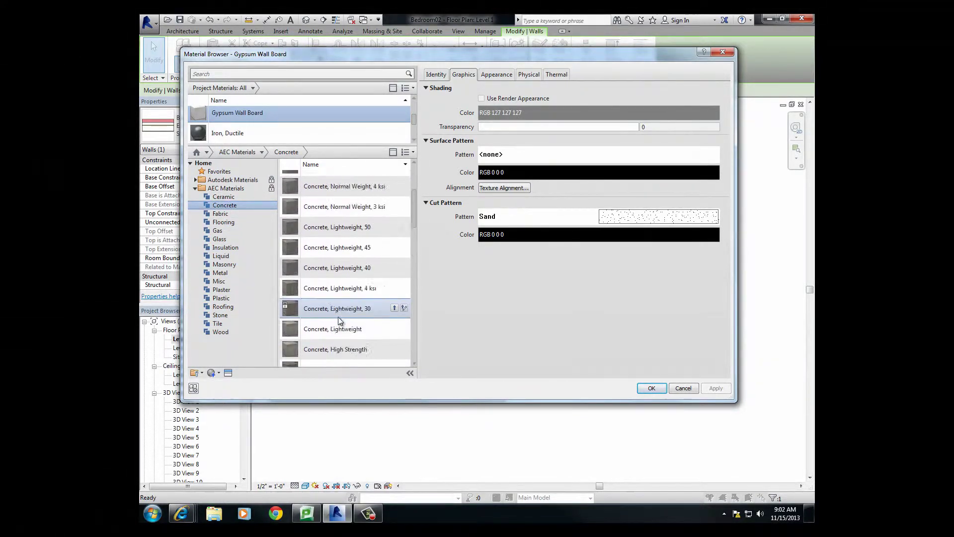
# Add a copy of Stone, Natural Soldier from Masonry, keeping both appearances, and apply it.
pyautogui.click(225, 264)
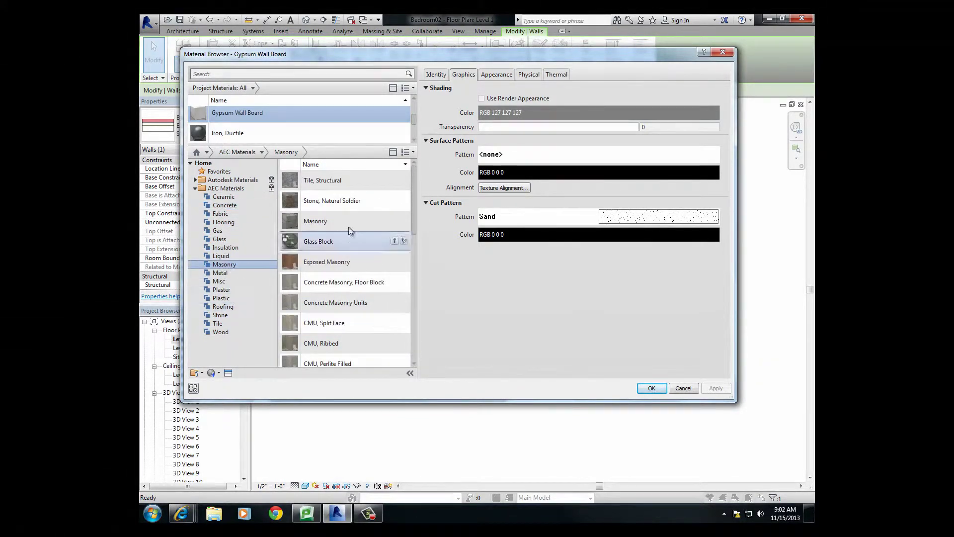
pyautogui.click(348, 204)
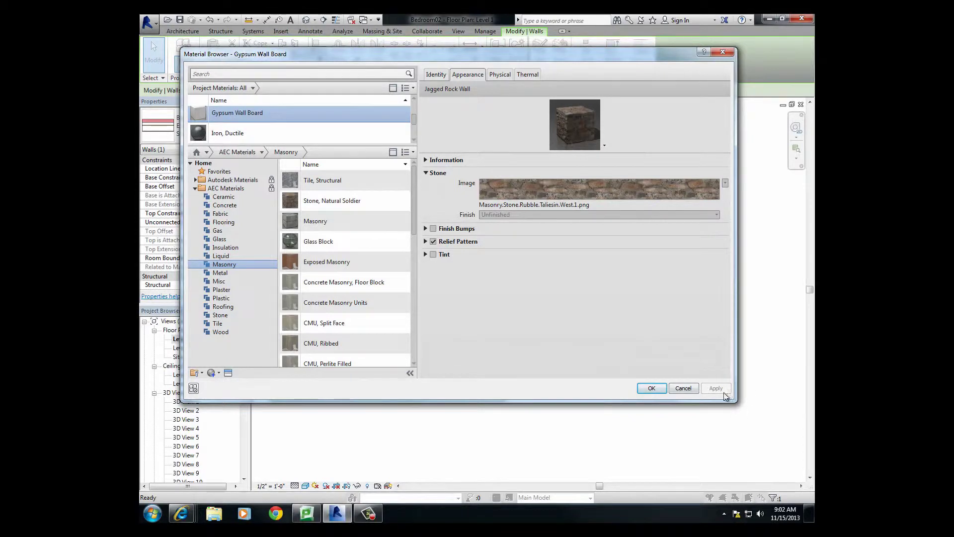
pyautogui.doubleClick(331, 199)
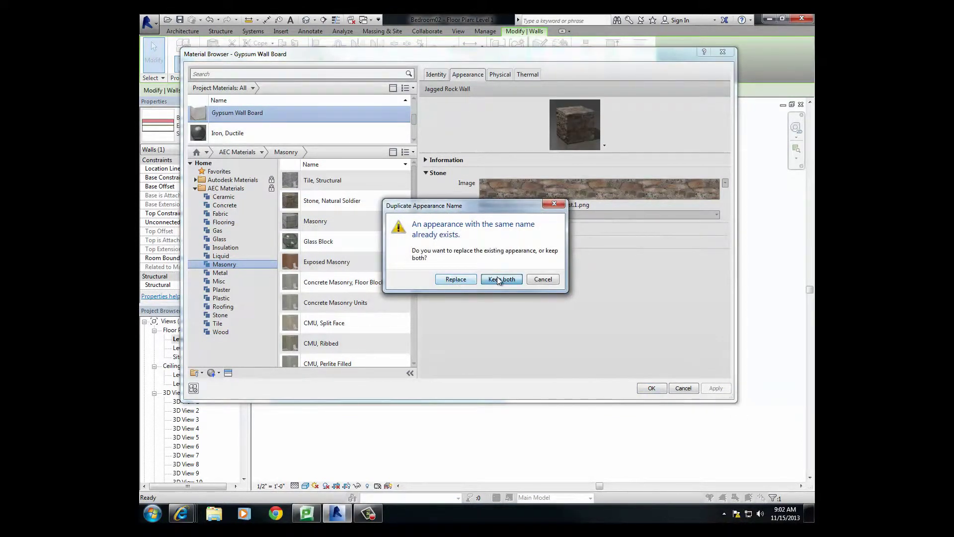
pyautogui.click(499, 278)
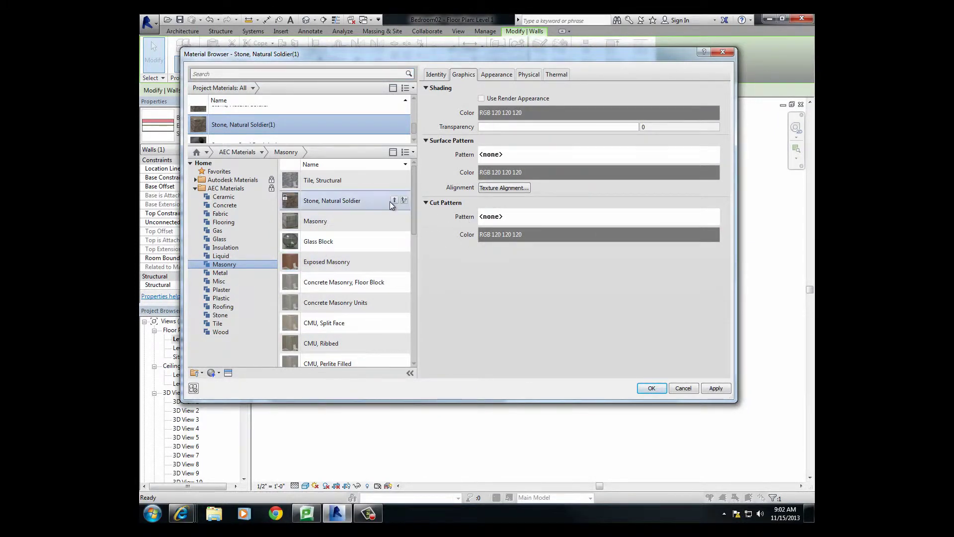
pyautogui.click(494, 76)
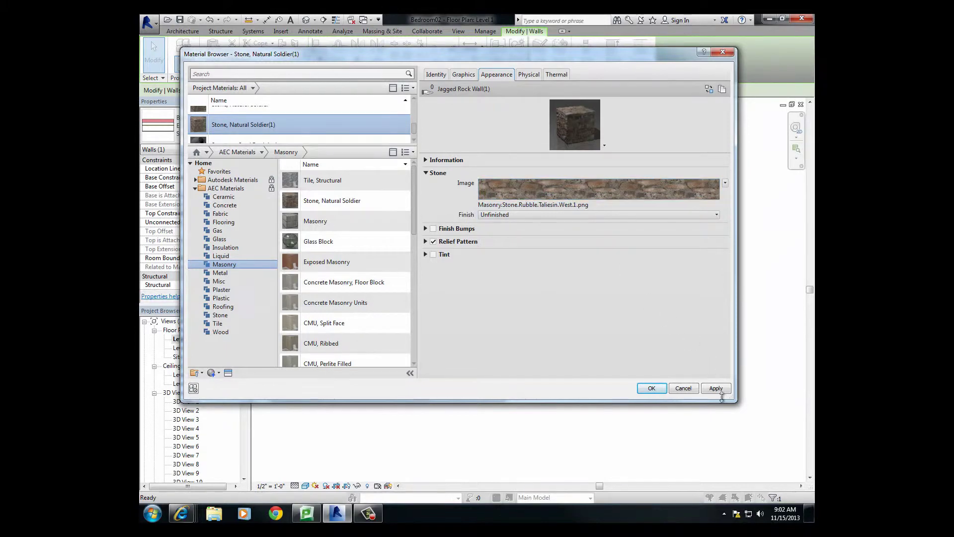
pyautogui.click(712, 386)
# Accept the stone material for layer 9 and confirm the assembly and StoneWall_AB type.
pyautogui.click(652, 388)
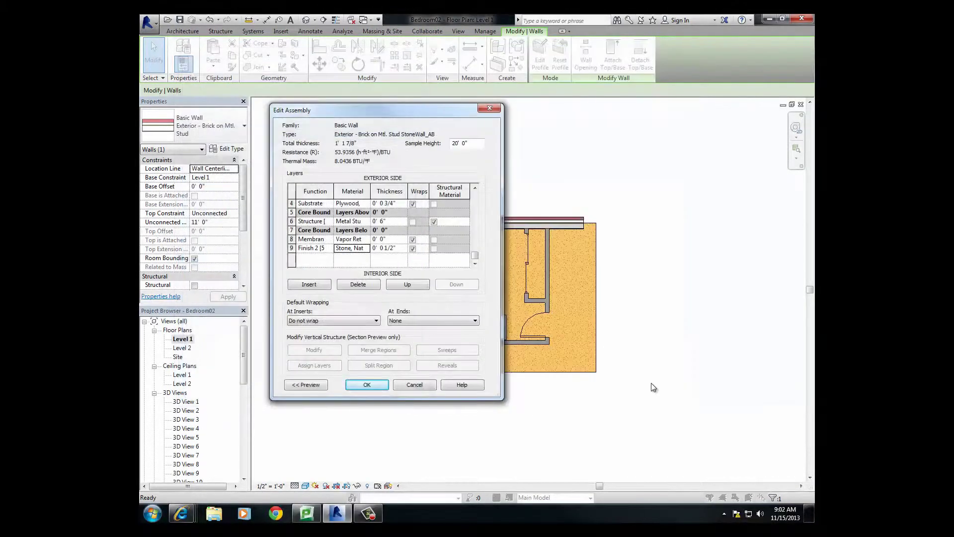
pyautogui.click(368, 385)
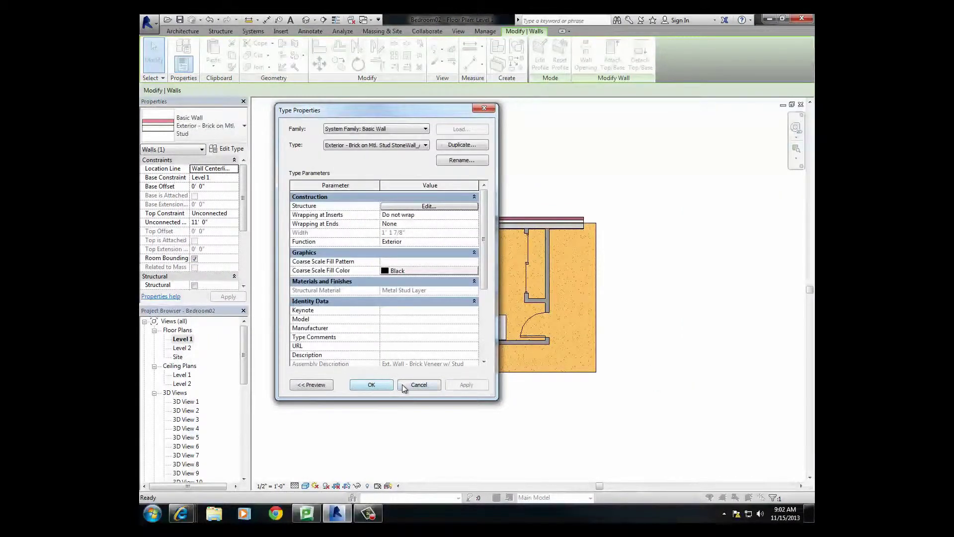
pyautogui.click(378, 386)
# Select the west wall and duplicate its type as Exterior - Brick on Mtl. StudWood_AB.
pyautogui.click(370, 242)
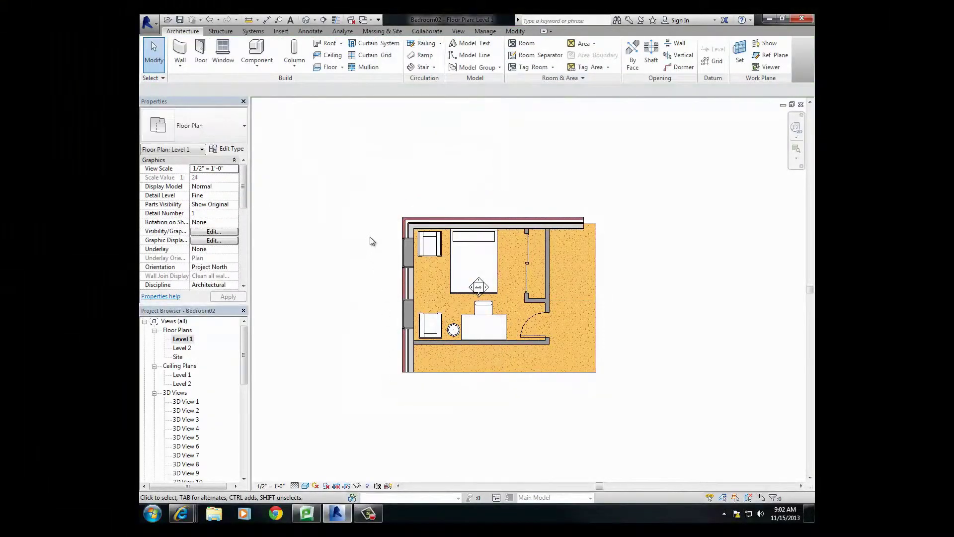
pyautogui.click(408, 289)
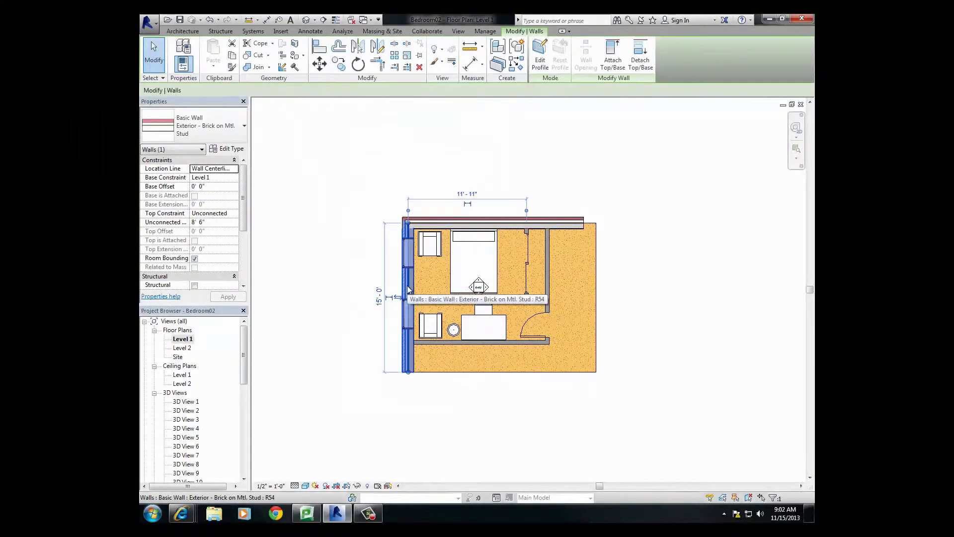
pyautogui.click(226, 149)
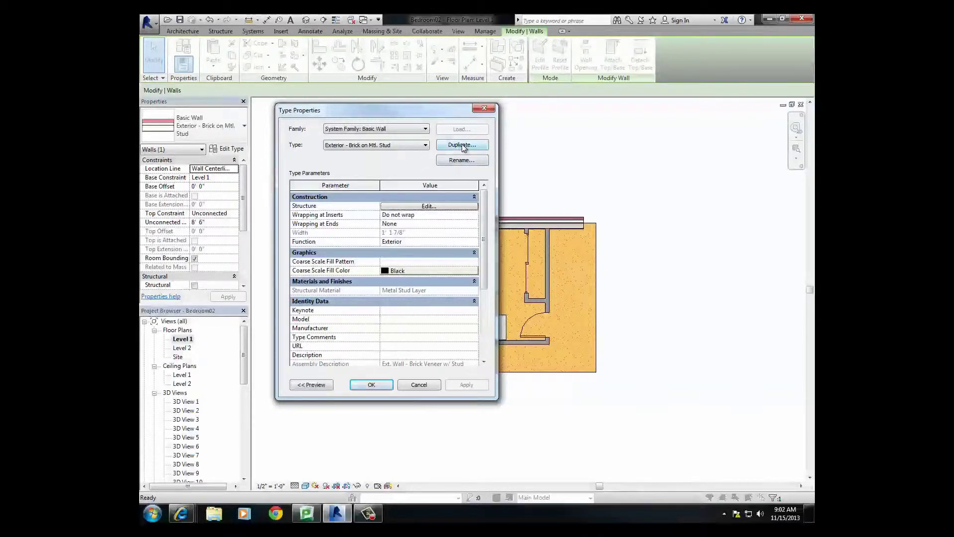
pyautogui.click(461, 145)
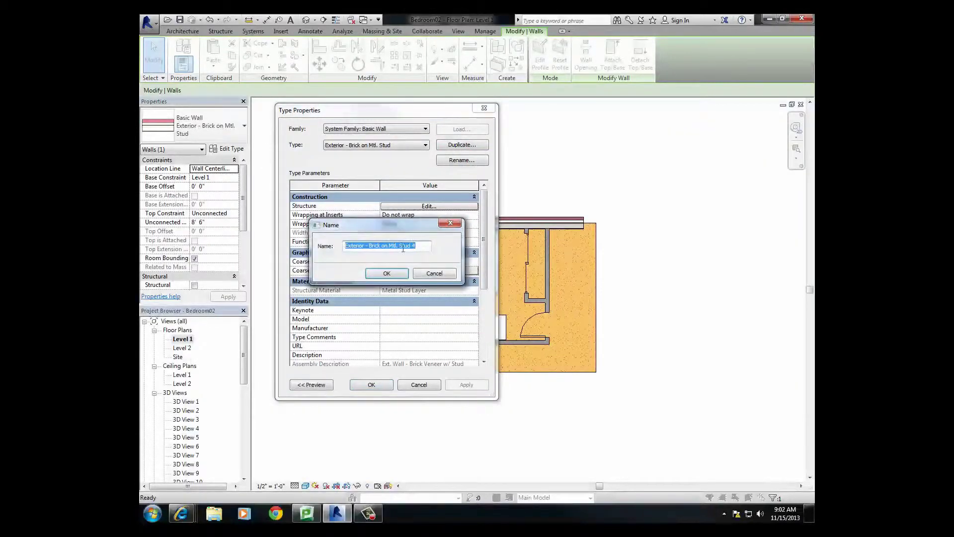
pyautogui.click(402, 245)
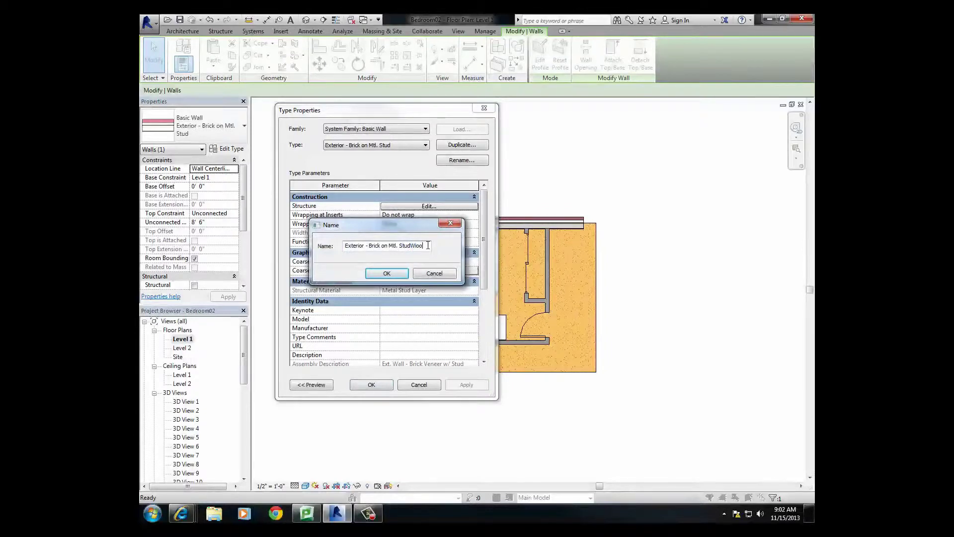
pyautogui.write('Wood_AE')
# Confirm the new type name and open the Material Browser for layer 9's interior finish.
pyautogui.click(387, 273)
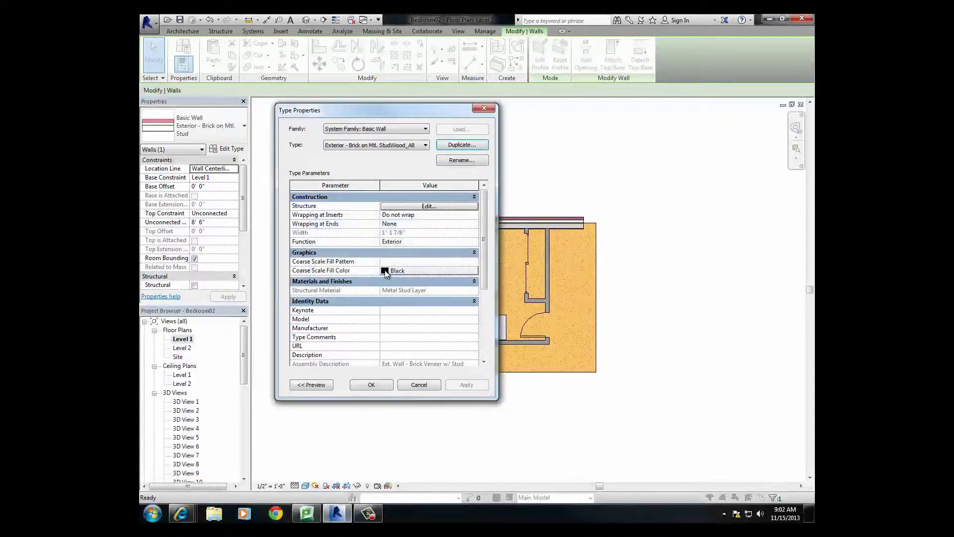
pyautogui.click(417, 207)
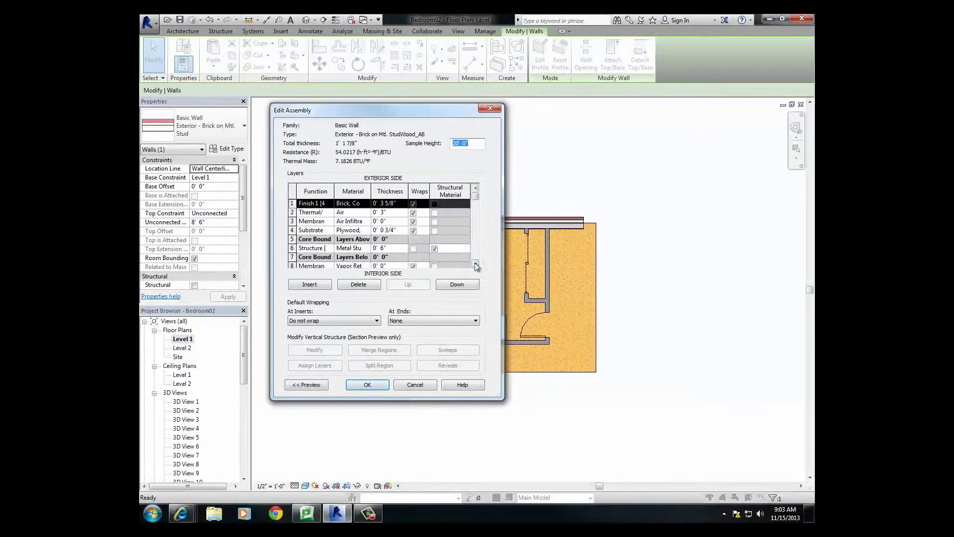
pyautogui.scroll(-3, 475, 263)
pyautogui.click(351, 249)
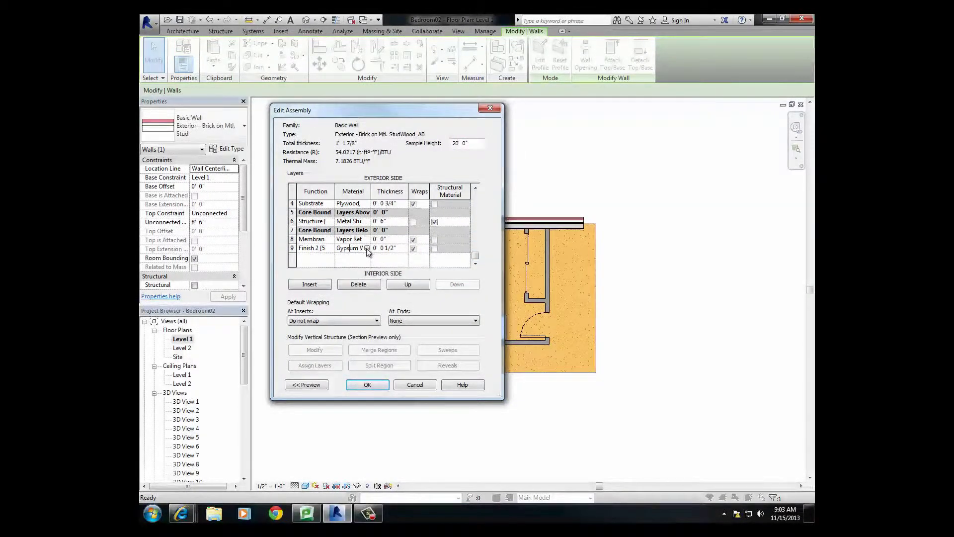
pyautogui.click(367, 248)
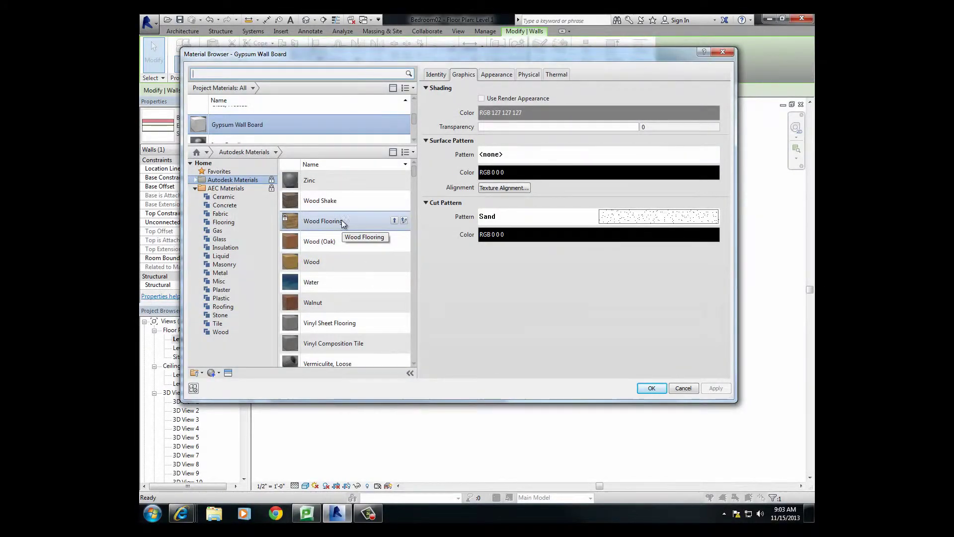
# Assign a Wood Flooring copy (Keep both) to the interior finish layer and confirm the assembly.
pyautogui.click(347, 223)
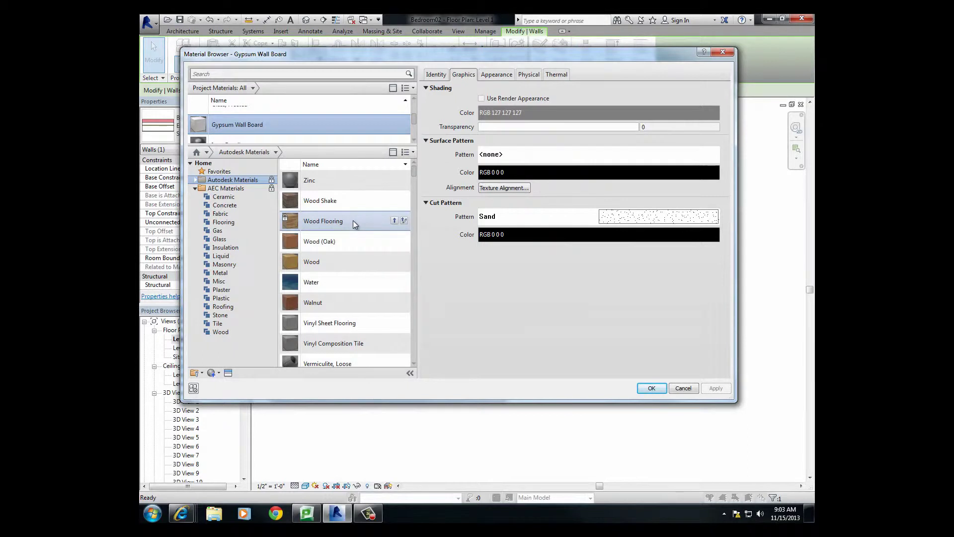
pyautogui.click(393, 221)
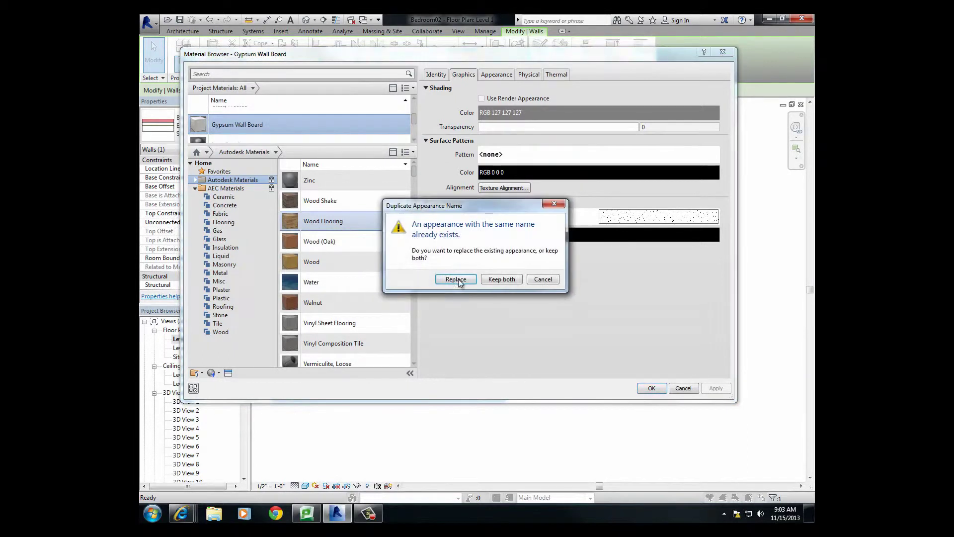
pyautogui.click(503, 279)
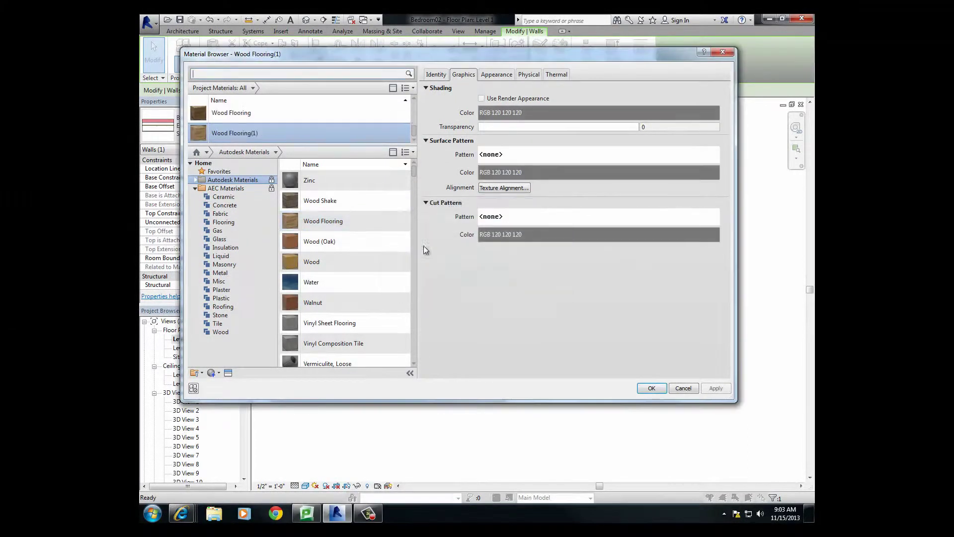
pyautogui.click(496, 74)
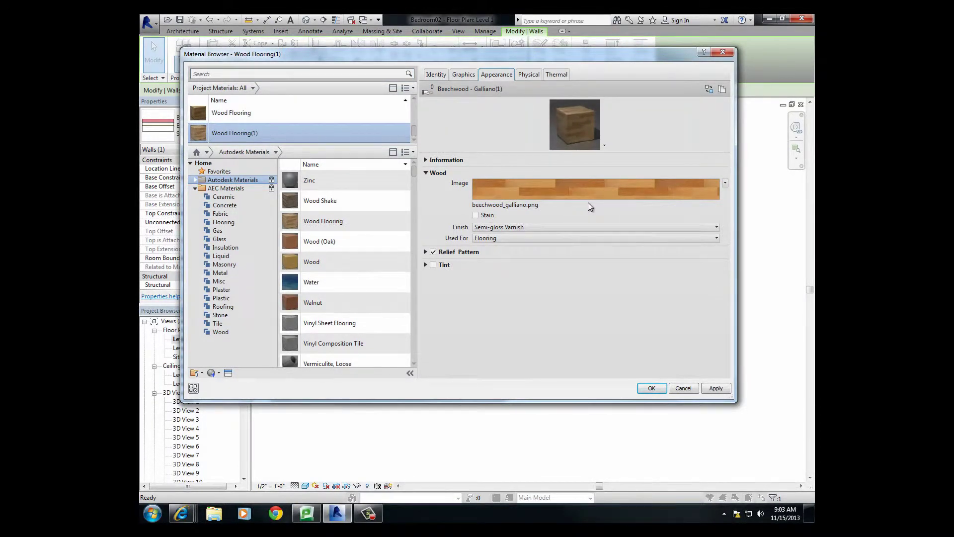
pyautogui.click(717, 387)
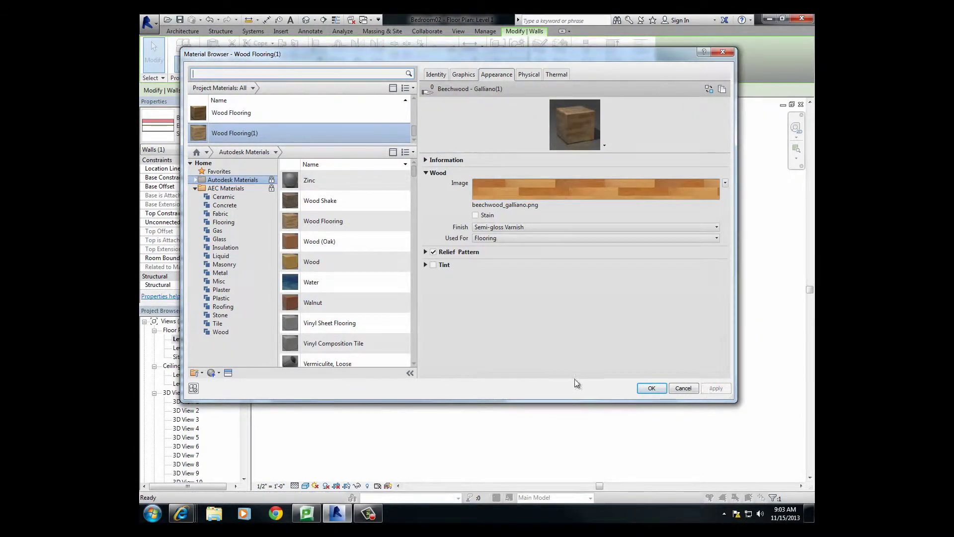
pyautogui.click(651, 389)
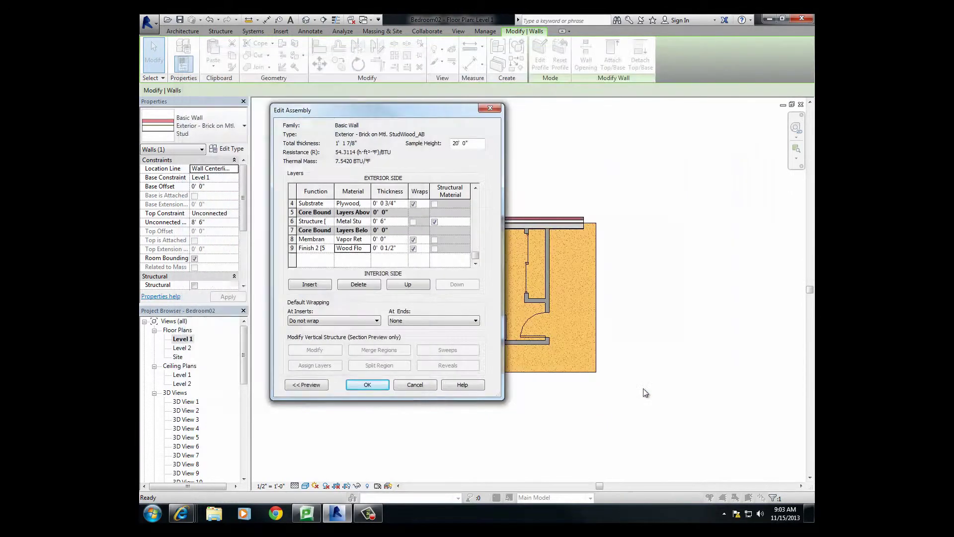
pyautogui.click(371, 384)
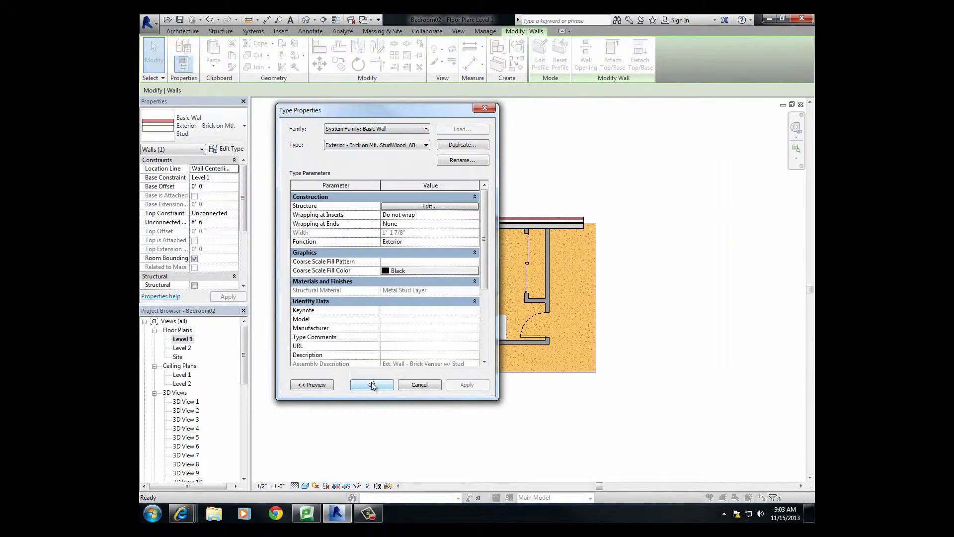
# Confirm the StudWood_AB type, then place a camera from the bedroom door toward the window corner.
pyautogui.click(376, 385)
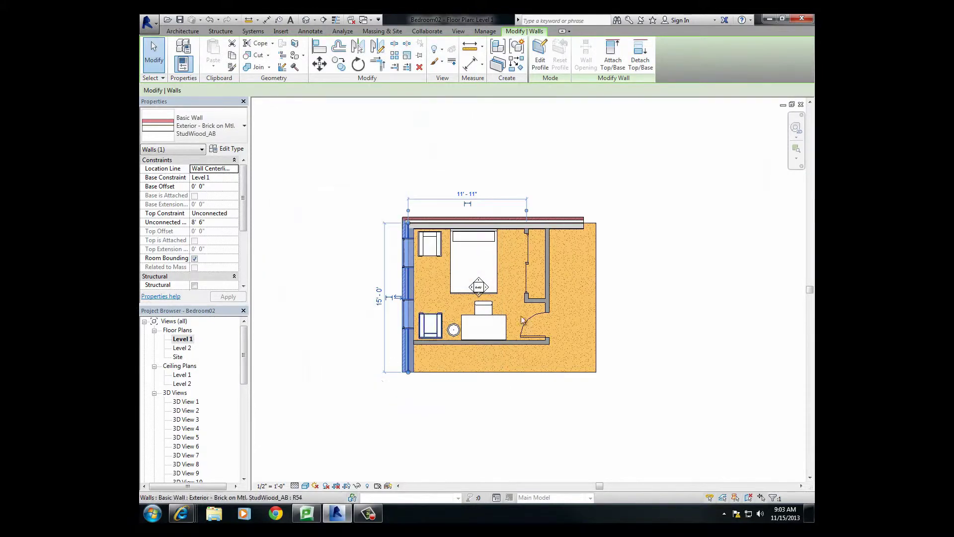
pyautogui.click(555, 432)
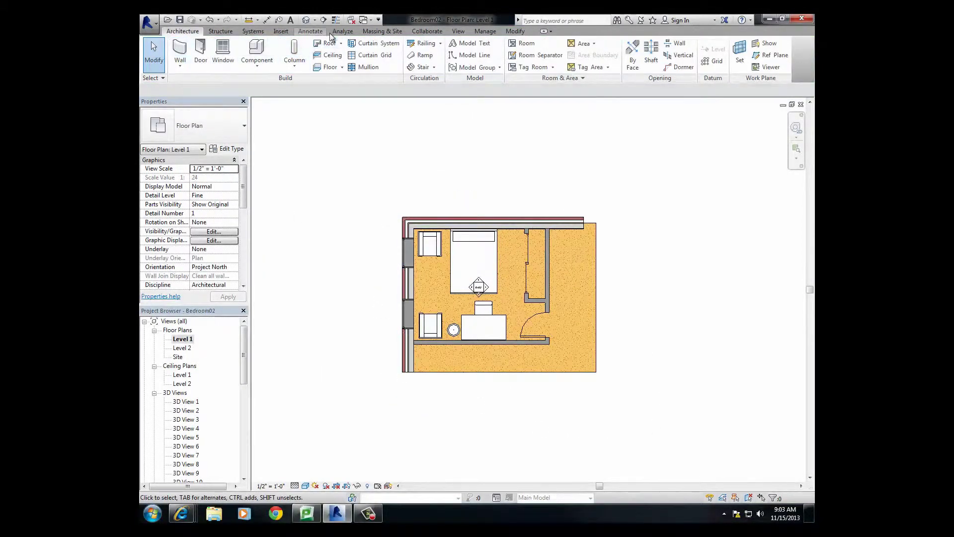
pyautogui.click(458, 31)
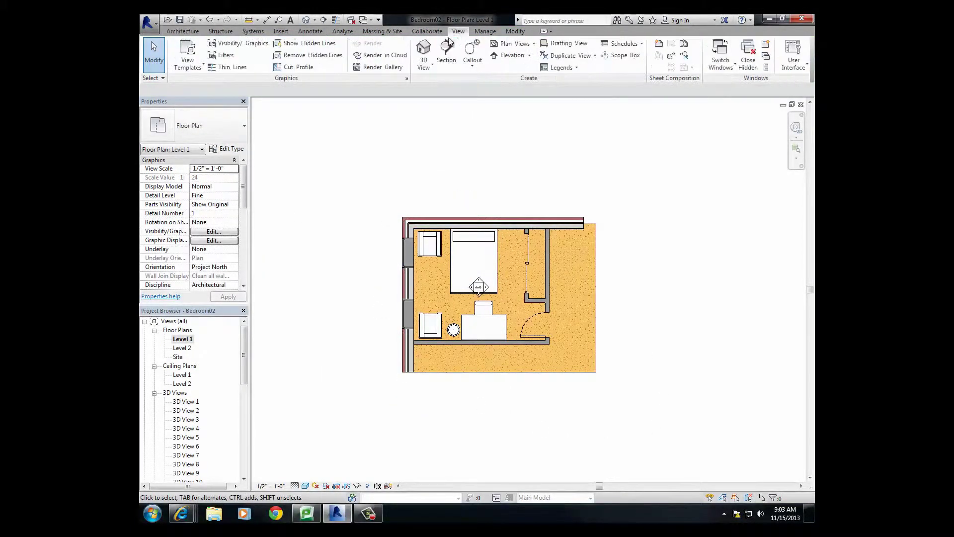
pyautogui.click(433, 66)
pyautogui.click(447, 102)
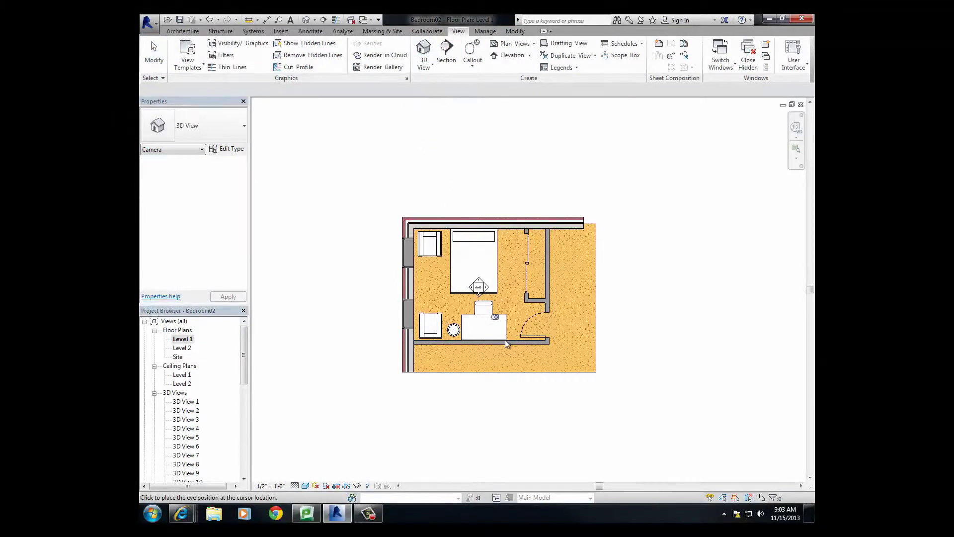
pyautogui.click(534, 322)
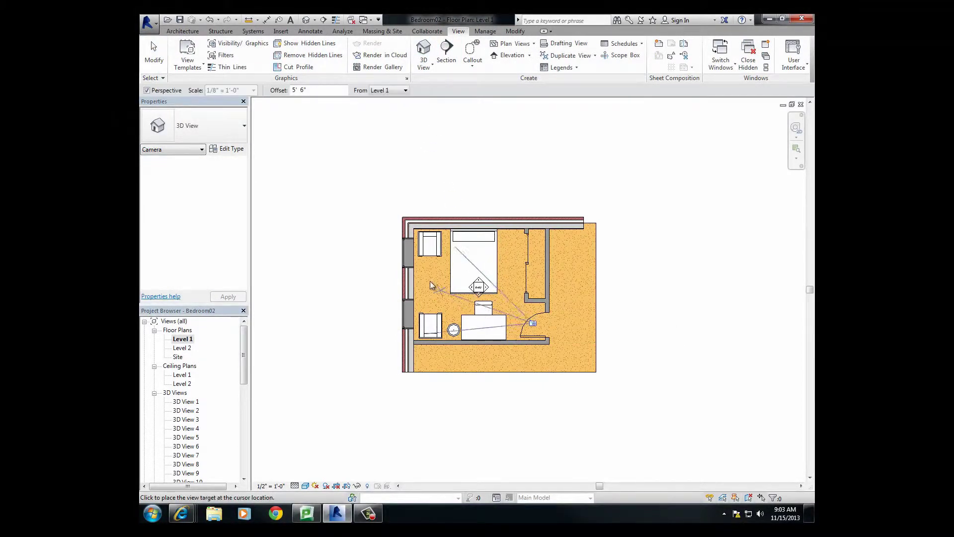
pyautogui.click(420, 240)
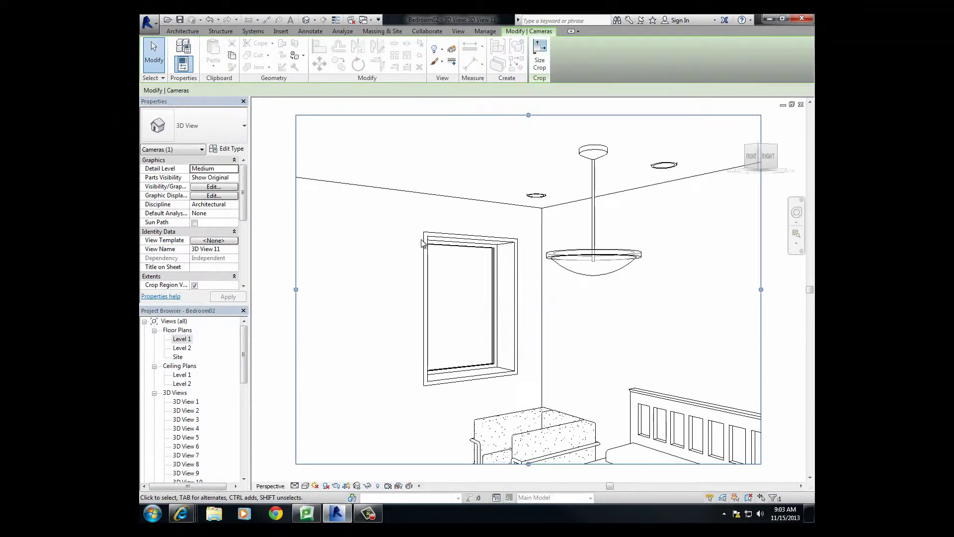
# Show the new 3D View 11 camera view in Realistic visual style.
pyautogui.press('Escape')
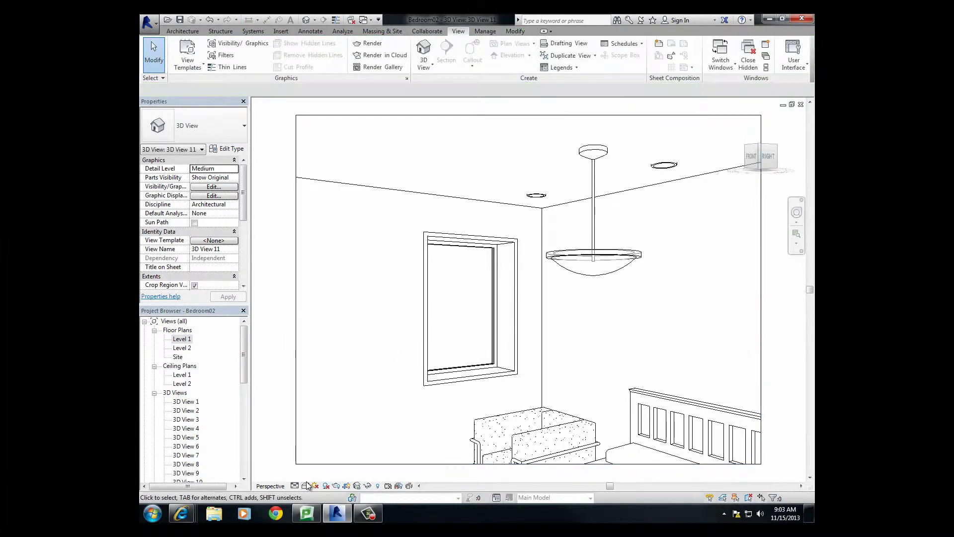
pyautogui.click(306, 486)
pyautogui.click(326, 462)
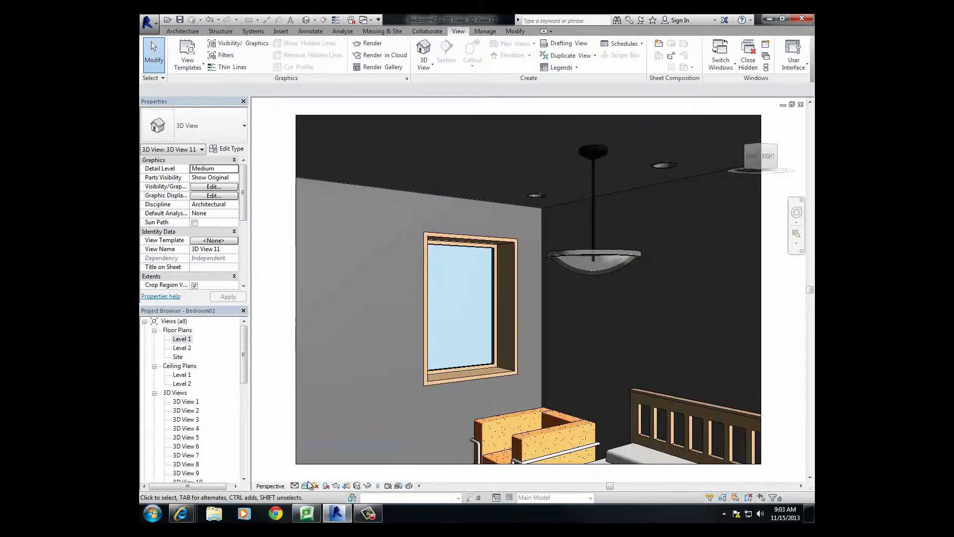
# Render 3D View 11 at Low quality with the Interior: Sun and Artificial lighting scheme.
pyautogui.click(336, 485)
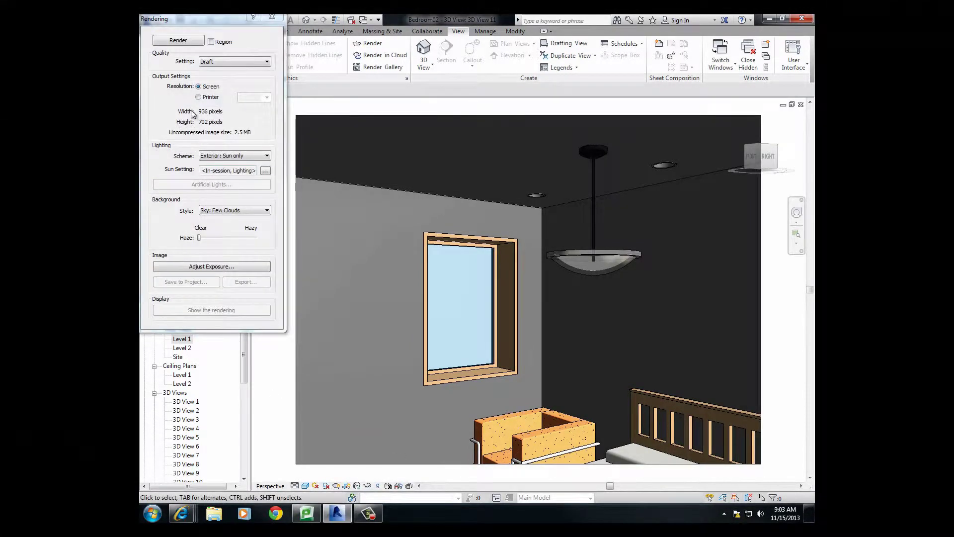
pyautogui.click(236, 59)
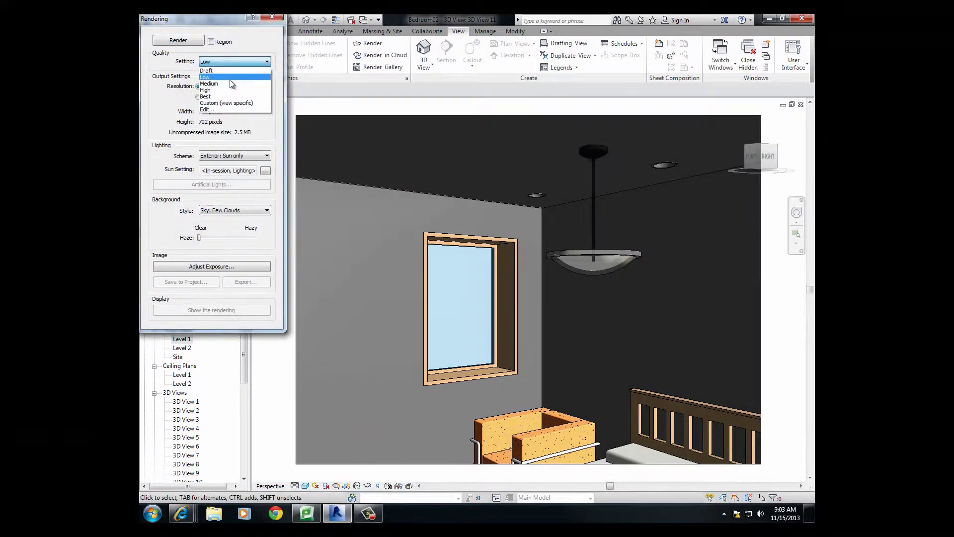
pyautogui.click(231, 75)
pyautogui.moveTo(221, 19); pyautogui.dragTo(342, 48)
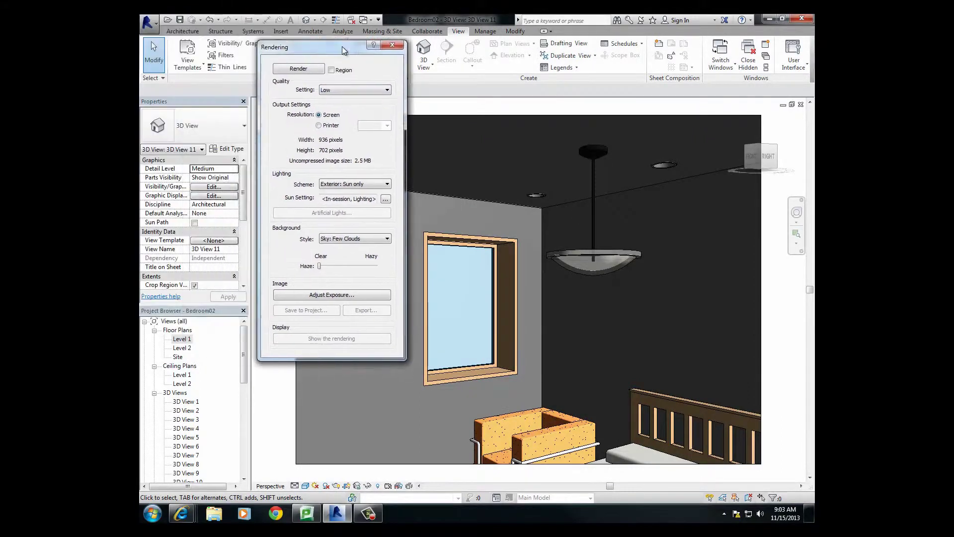
pyautogui.click(348, 185)
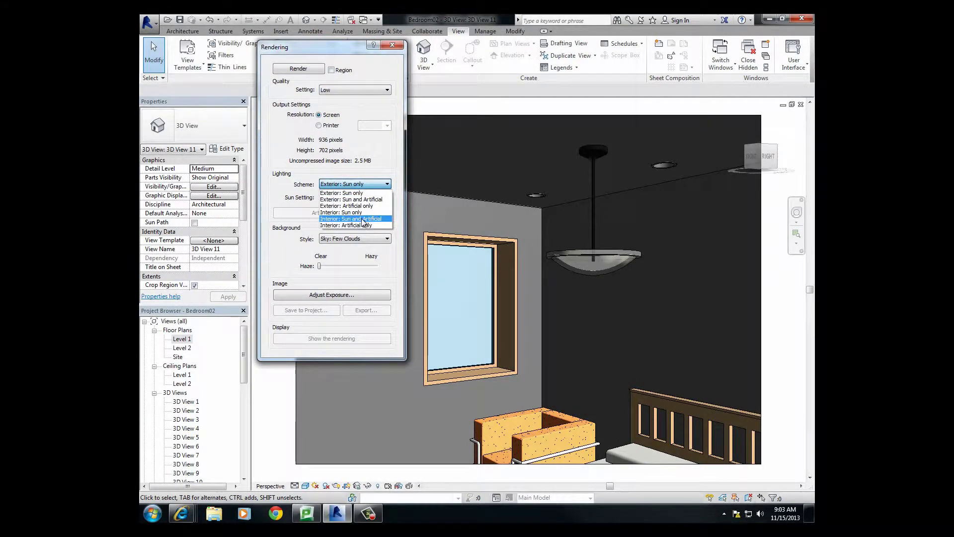
pyautogui.click(362, 217)
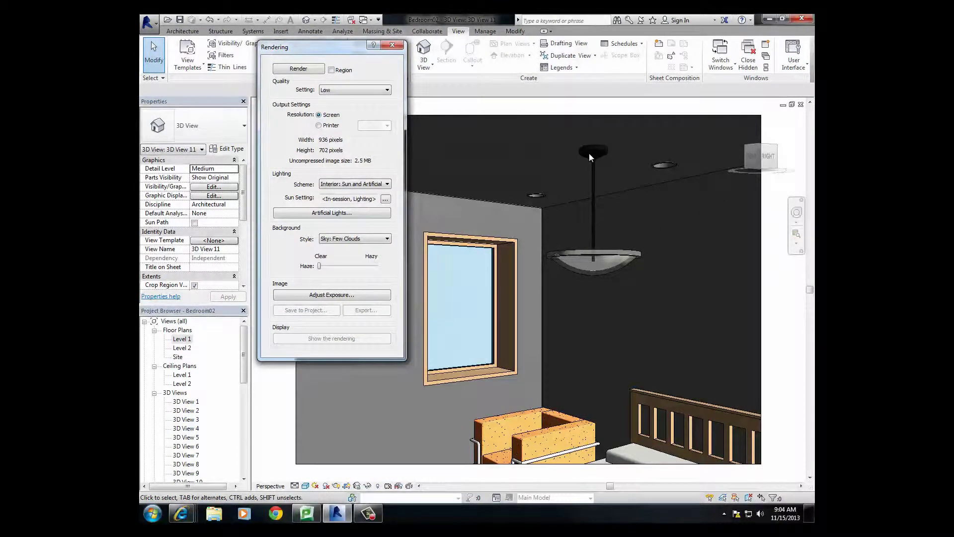
pyautogui.moveTo(332, 49); pyautogui.dragTo(298, 65)
pyautogui.click(259, 86)
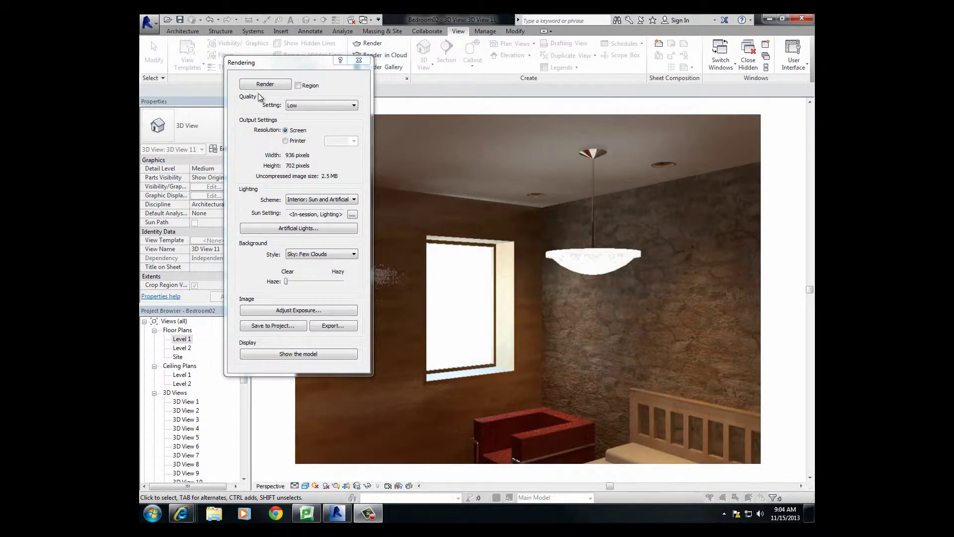
# Save the rendering into the project as CornerWindowWall and close the Rendering dialog.
pyautogui.moveTo(296, 61); pyautogui.dragTo(261, 78)
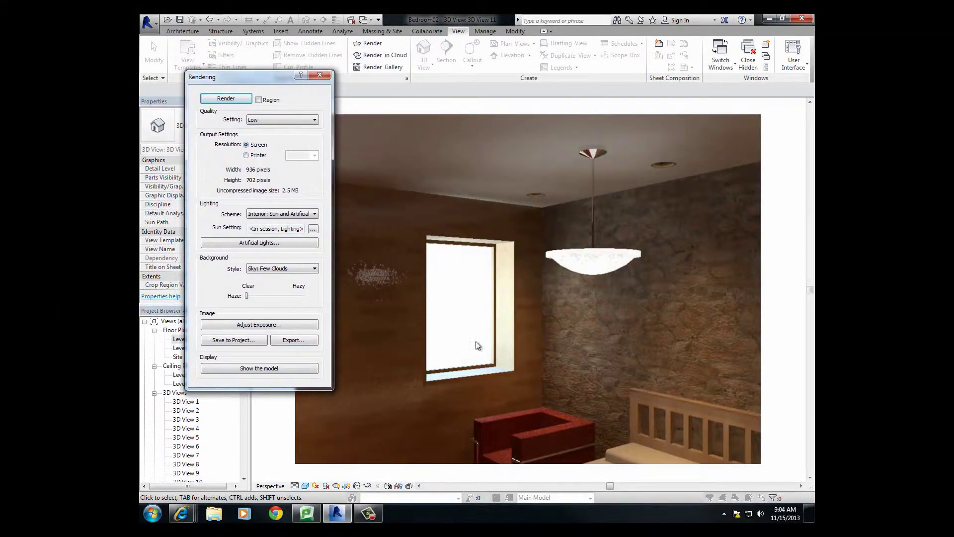
pyautogui.click(227, 342)
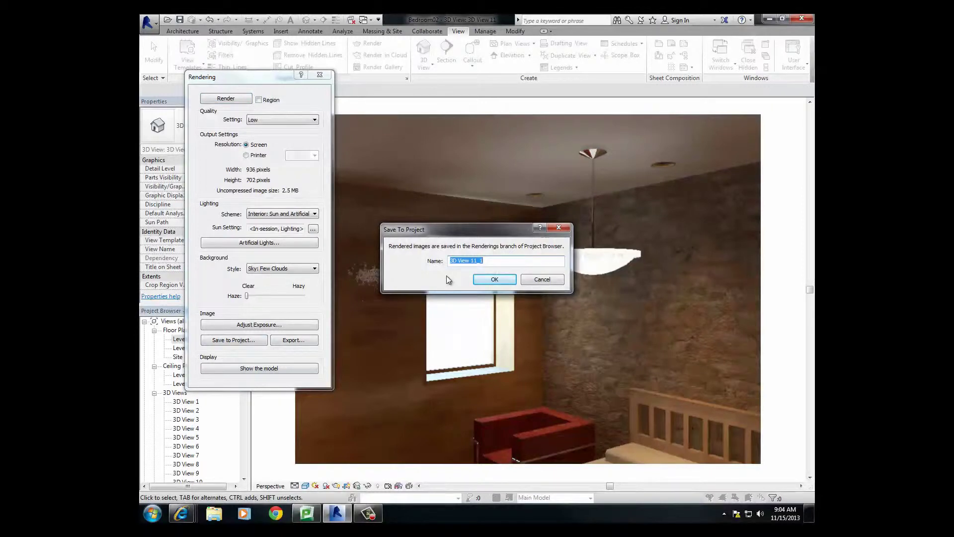
pyautogui.write('Cop')
pyautogui.write('nerWi')
pyautogui.write('ndowWall')
pyautogui.click(482, 281)
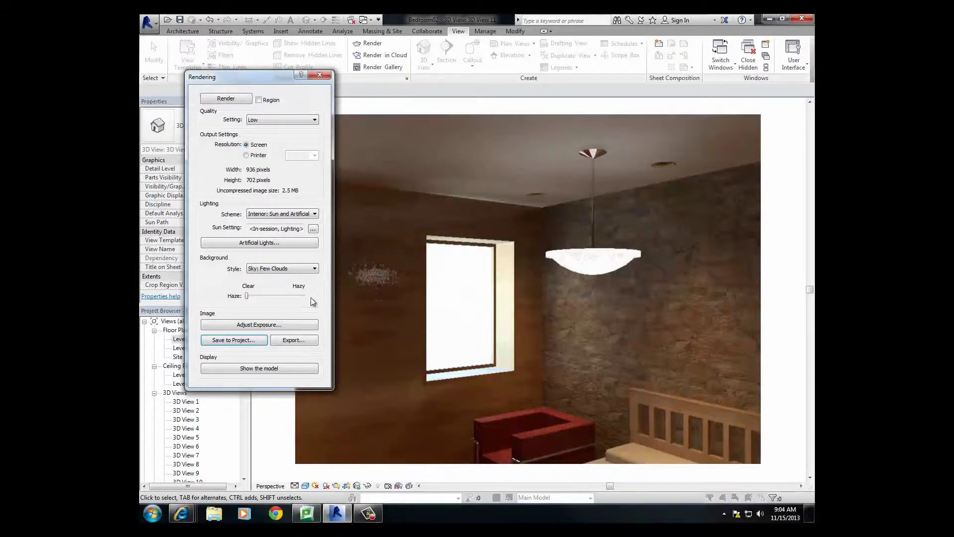
pyautogui.moveTo(278, 77); pyautogui.dragTo(237, 75)
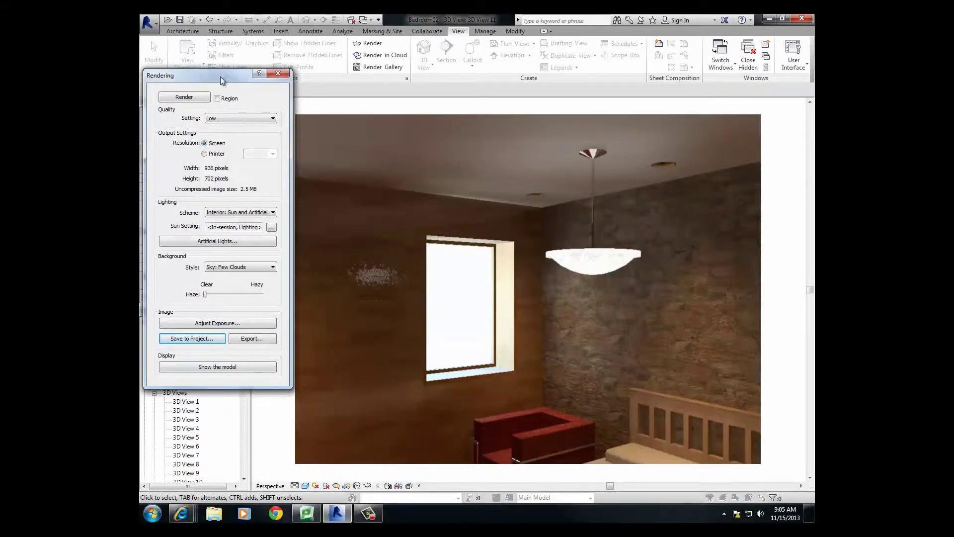
pyautogui.click(278, 73)
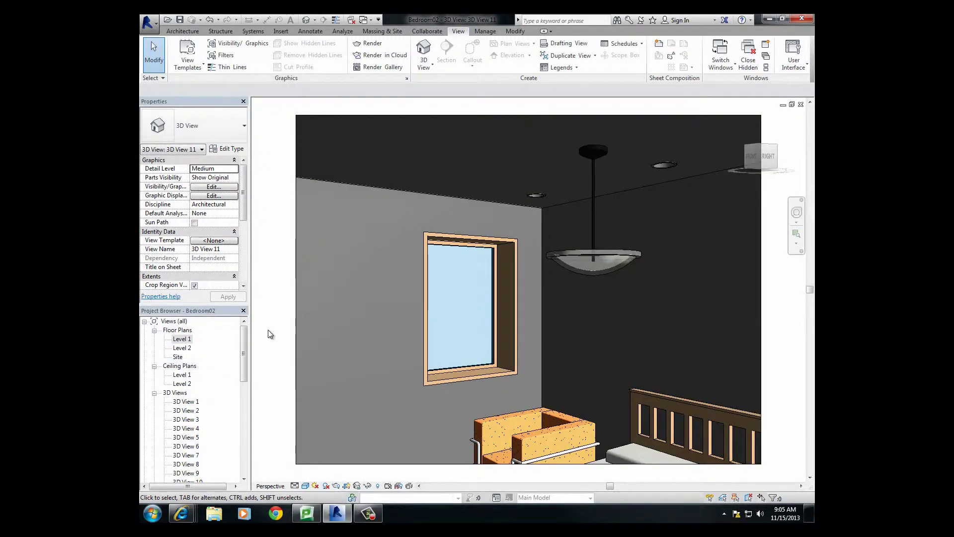
# On the Level 1 plan, open the left exterior wall type's structure and select row 9's interior finish layer.
pyautogui.click(341, 183)
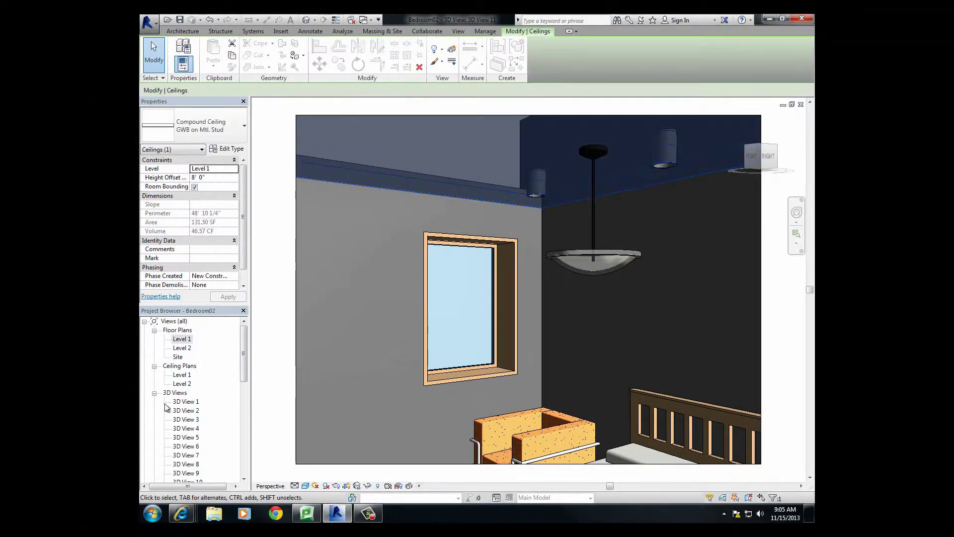
pyautogui.doubleClick(182, 339)
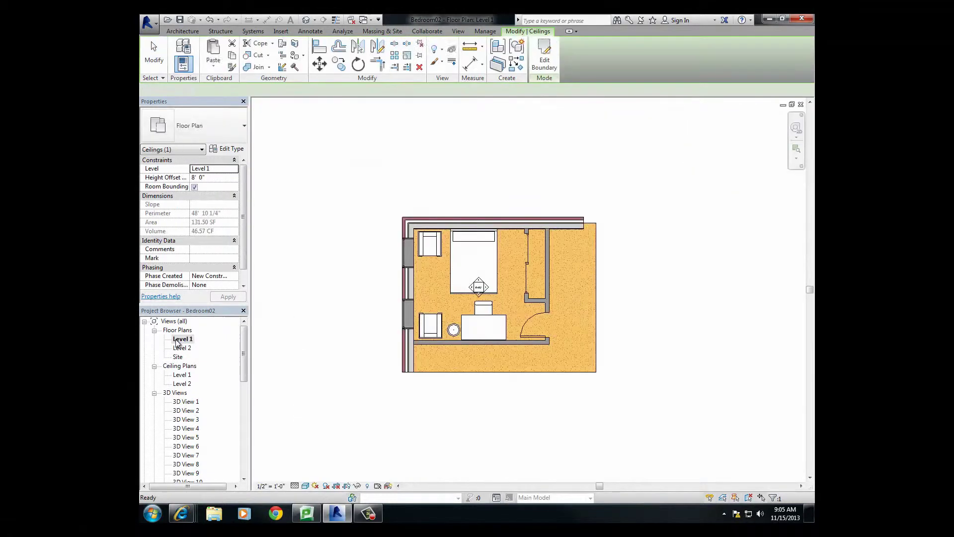
pyautogui.click(412, 366)
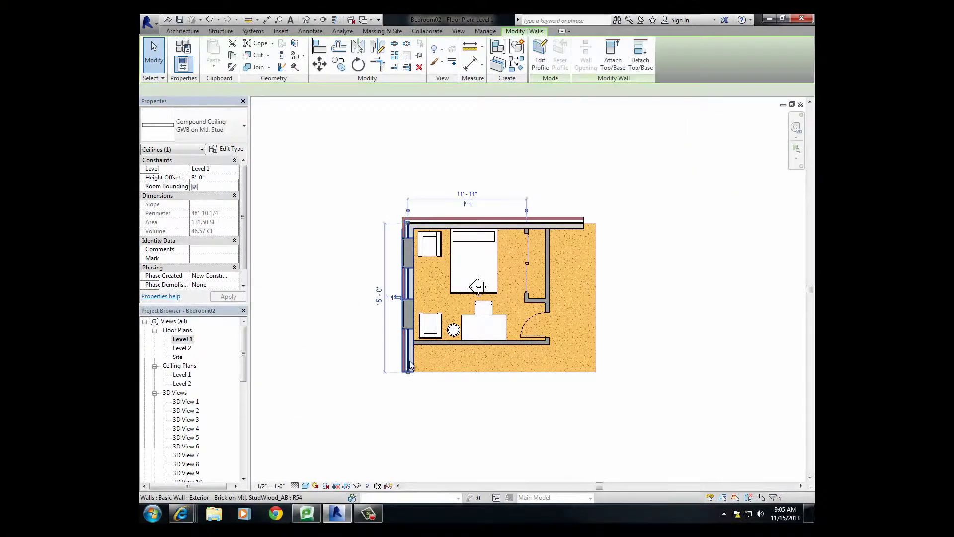
pyautogui.click(233, 149)
pyautogui.click(428, 206)
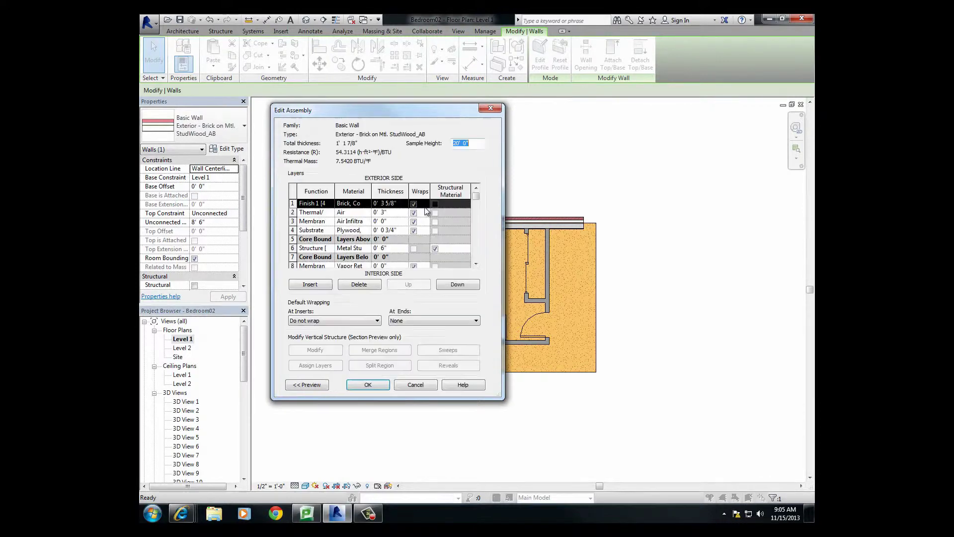
pyautogui.moveTo(473, 204); pyautogui.dragTo(466, 260)
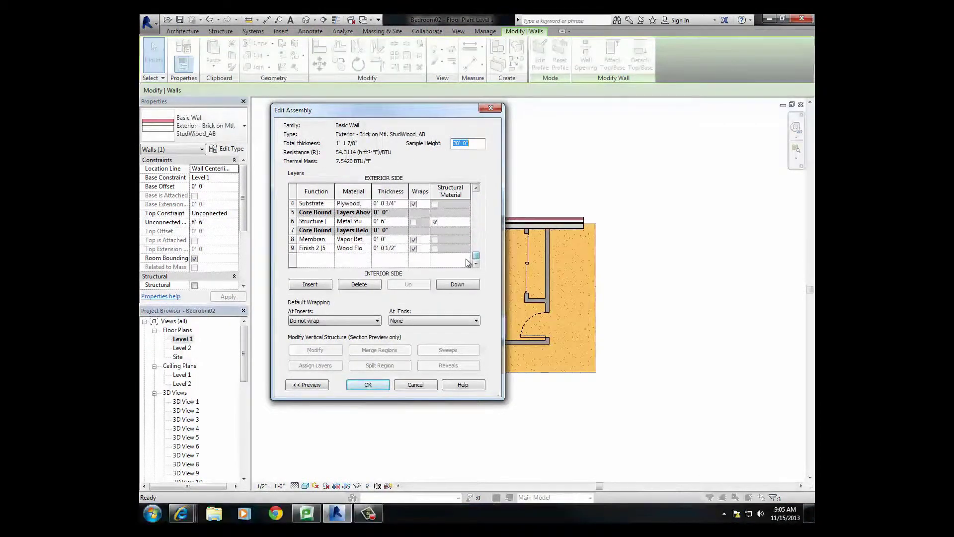
pyautogui.click(364, 248)
# Change the Wood Flooring(1) appearance finish from Semi-gloss Varnish to Unfinished and apply it.
pyautogui.click(367, 249)
pyautogui.click(368, 248)
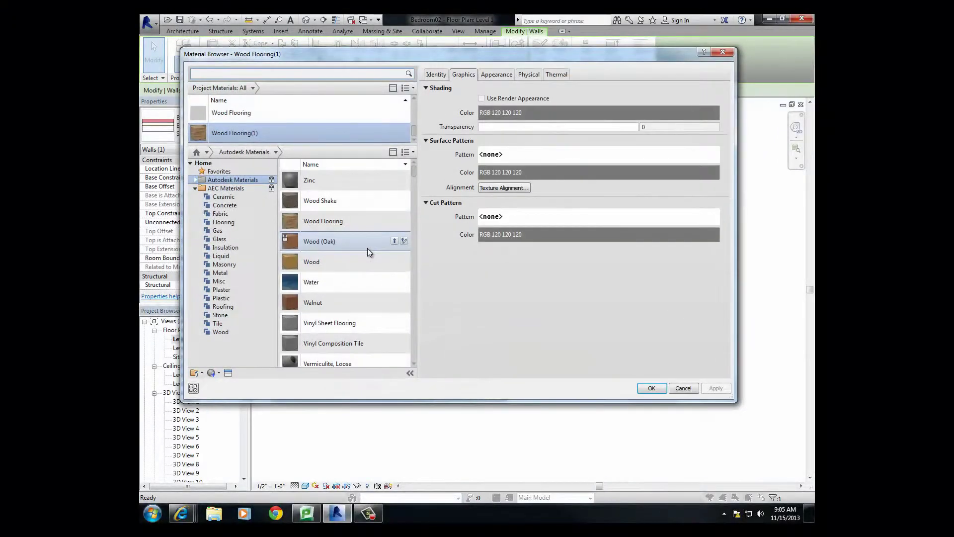
pyautogui.click(496, 75)
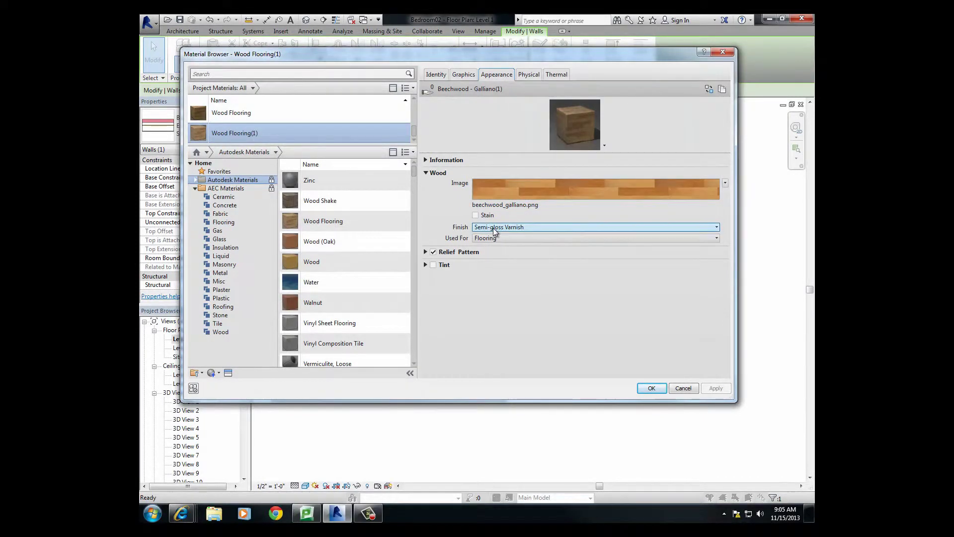
pyautogui.click(642, 228)
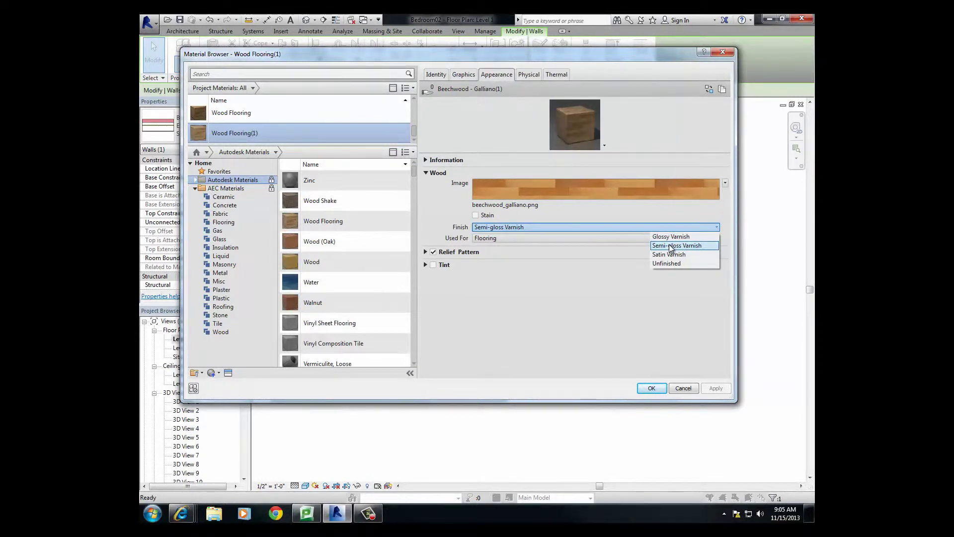
pyautogui.click(666, 264)
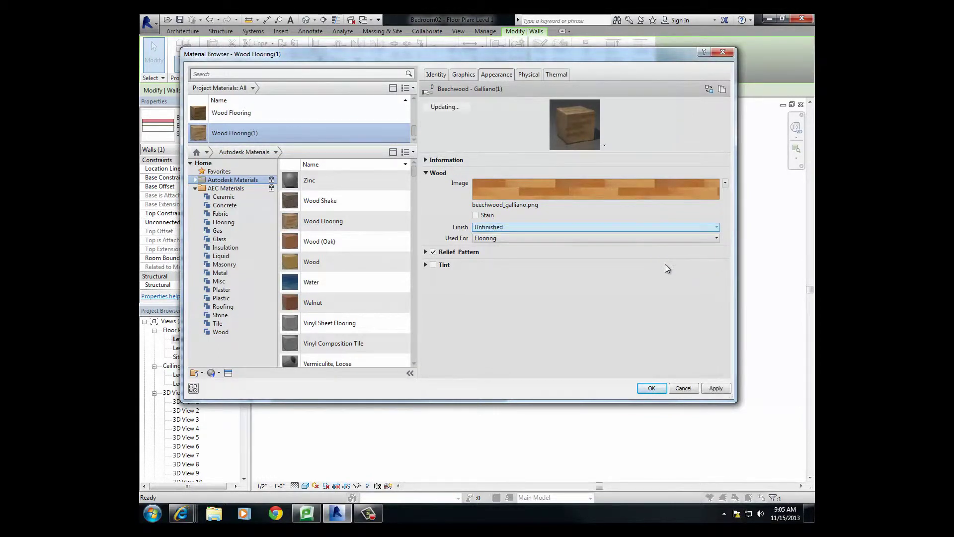
pyautogui.click(719, 388)
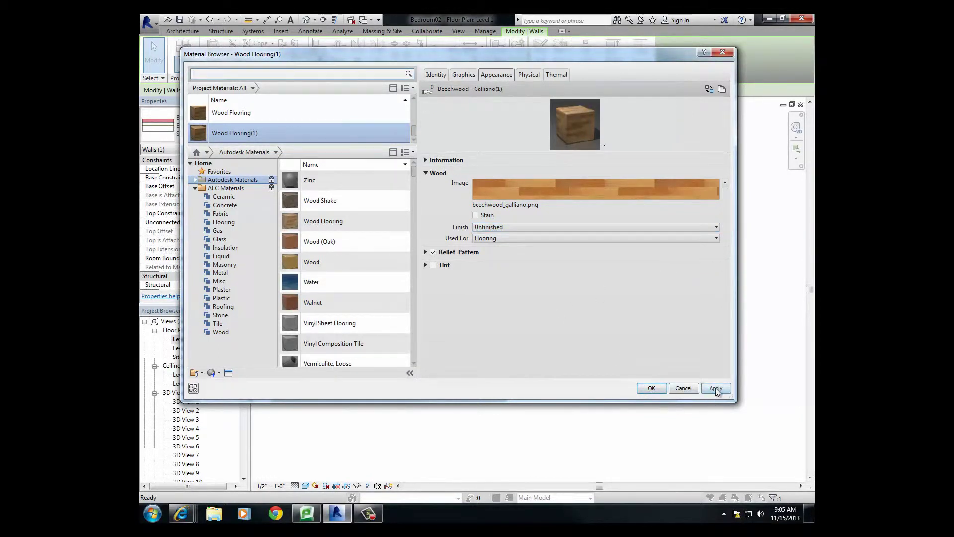
pyautogui.click(651, 389)
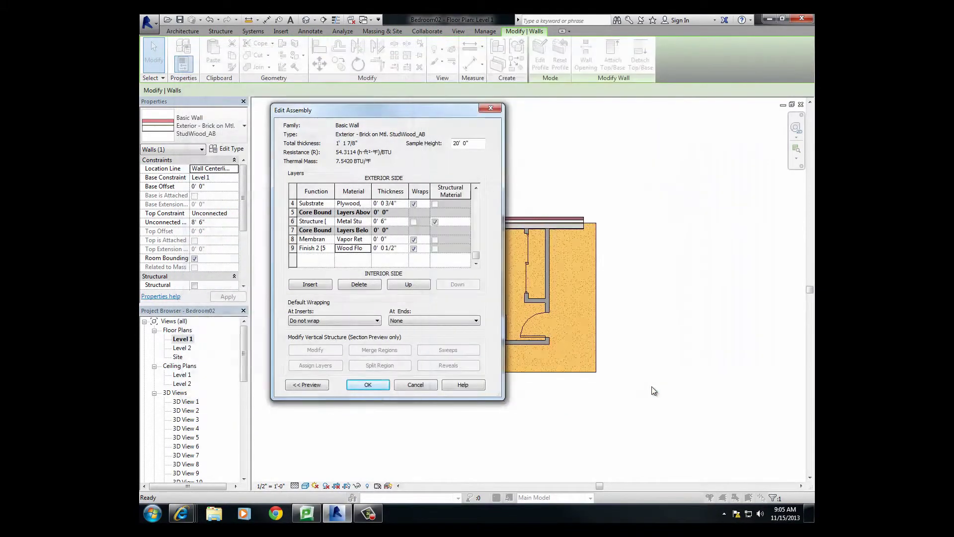
# Confirm the layer assembly and apply the wood finish change to the StudWood_AB wall type.
pyautogui.click(367, 386)
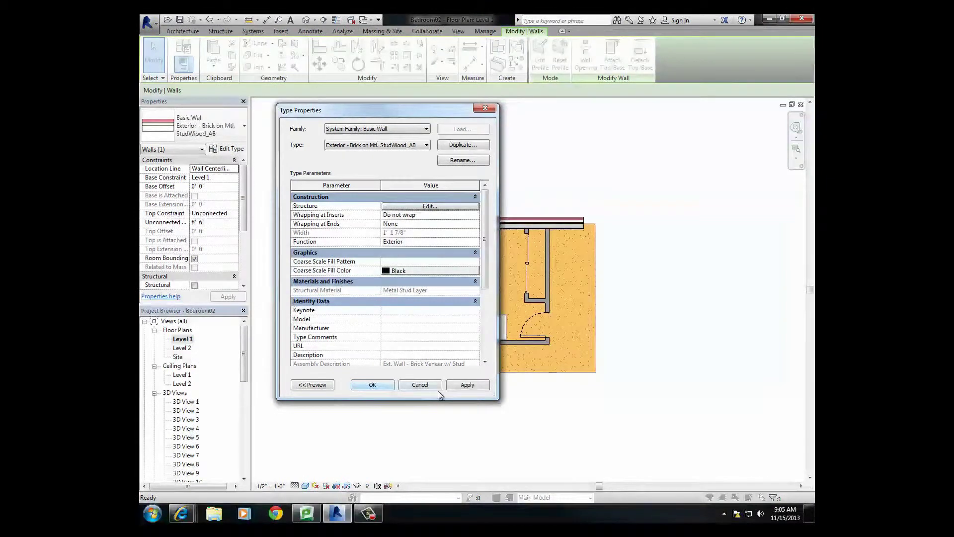
pyautogui.click(450, 388)
pyautogui.click(374, 385)
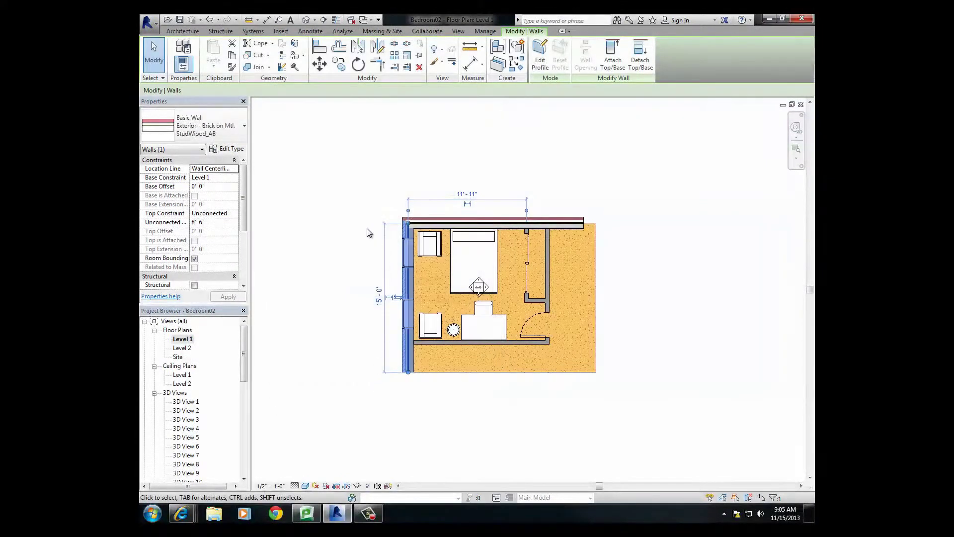
pyautogui.click(332, 196)
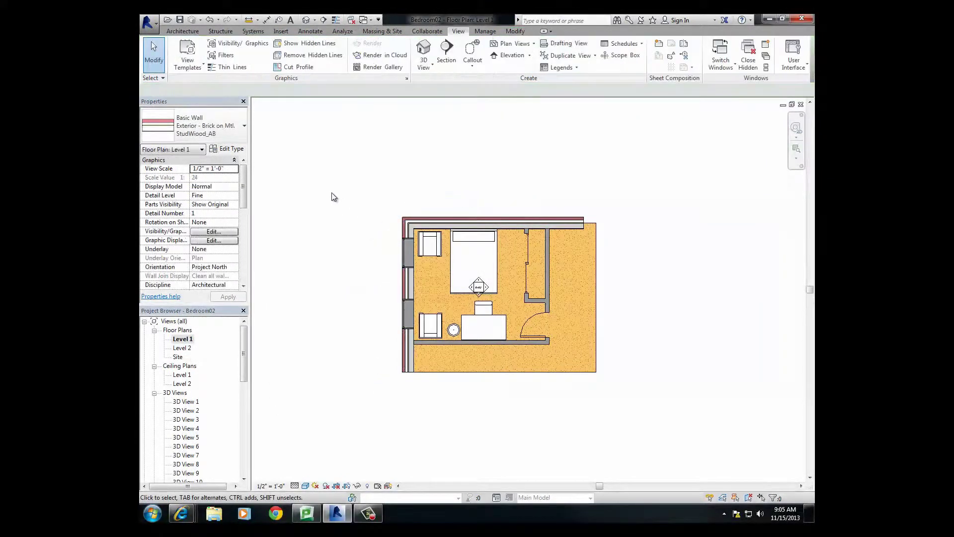
# Open the top StoneWall_AB wall type's row 9 interior finish material in the Material Browser.
pyautogui.click(521, 218)
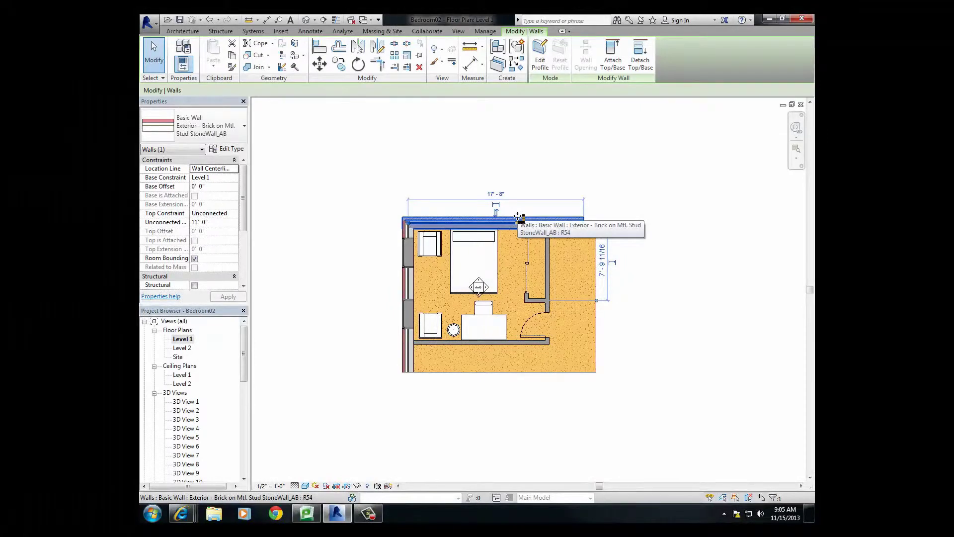
pyautogui.click(230, 148)
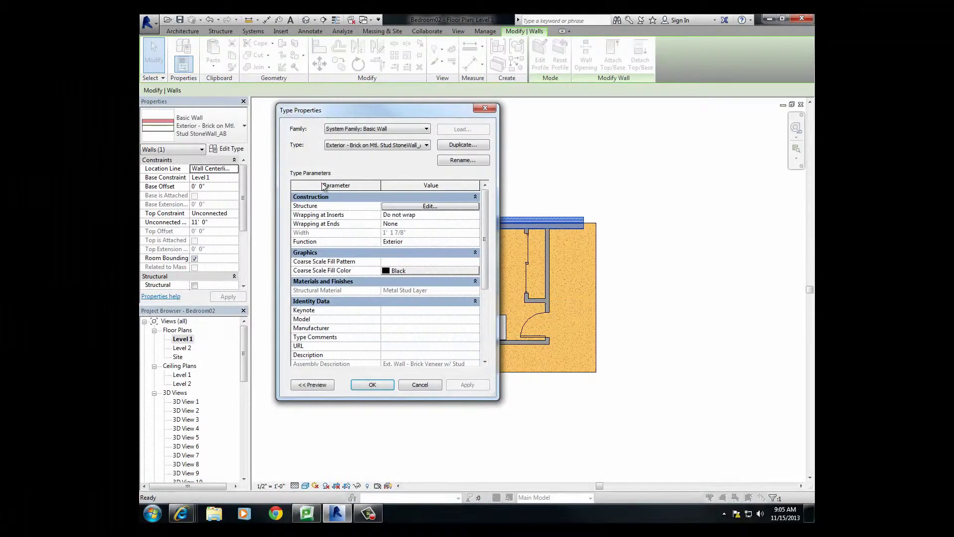
pyautogui.click(437, 206)
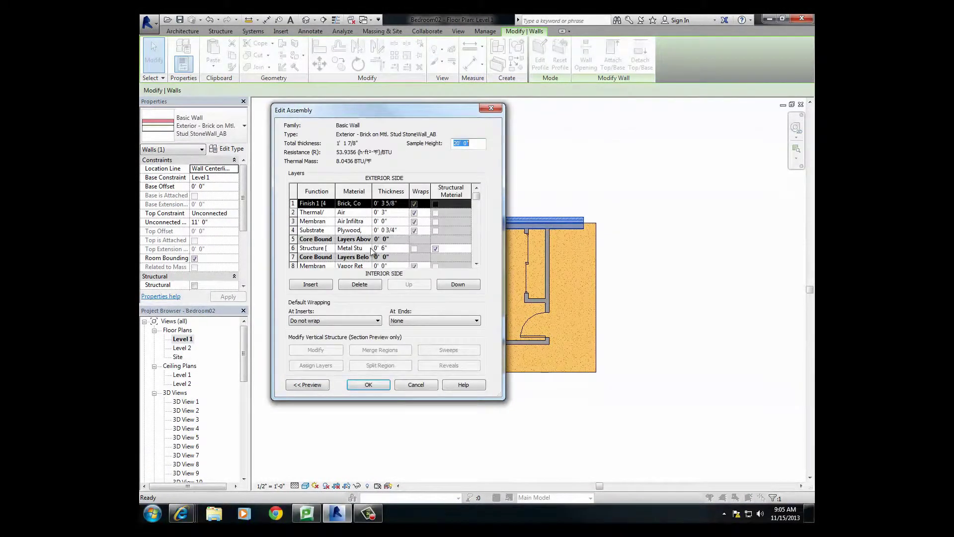
pyautogui.scroll(-3, 478, 261)
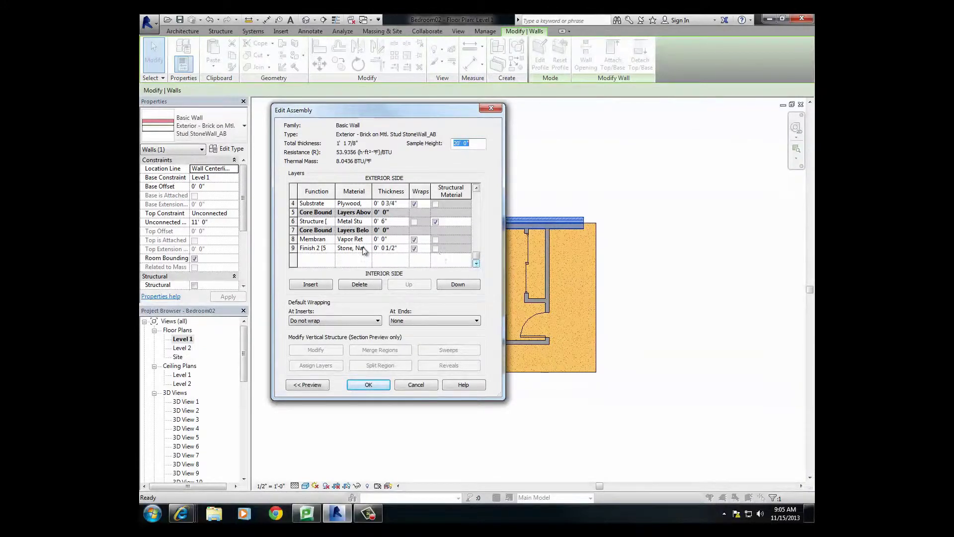
pyautogui.click(351, 247)
pyautogui.click(369, 248)
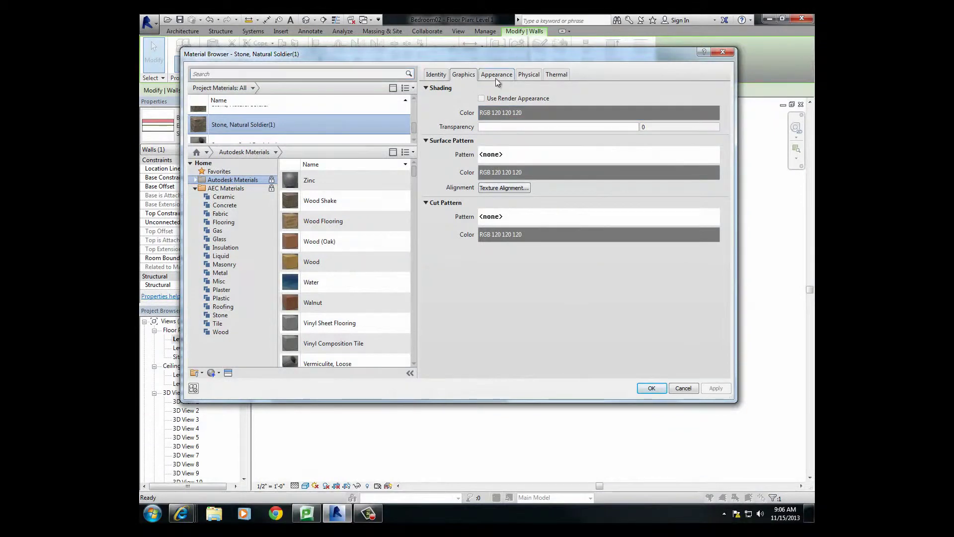
# Review the stone material's Identity, Graphics, Physical and Thermal tabs and its stone pattern types.
pyautogui.click(496, 74)
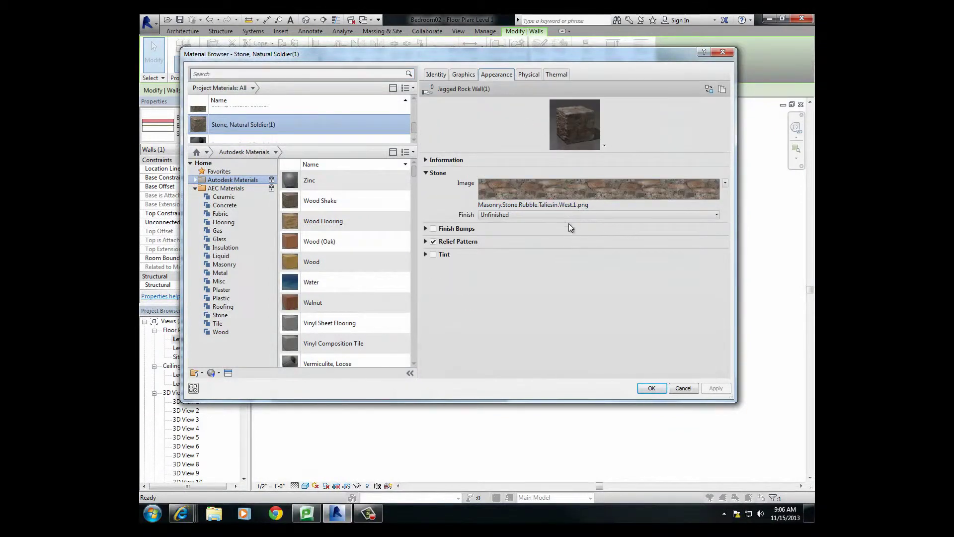
pyautogui.click(426, 160)
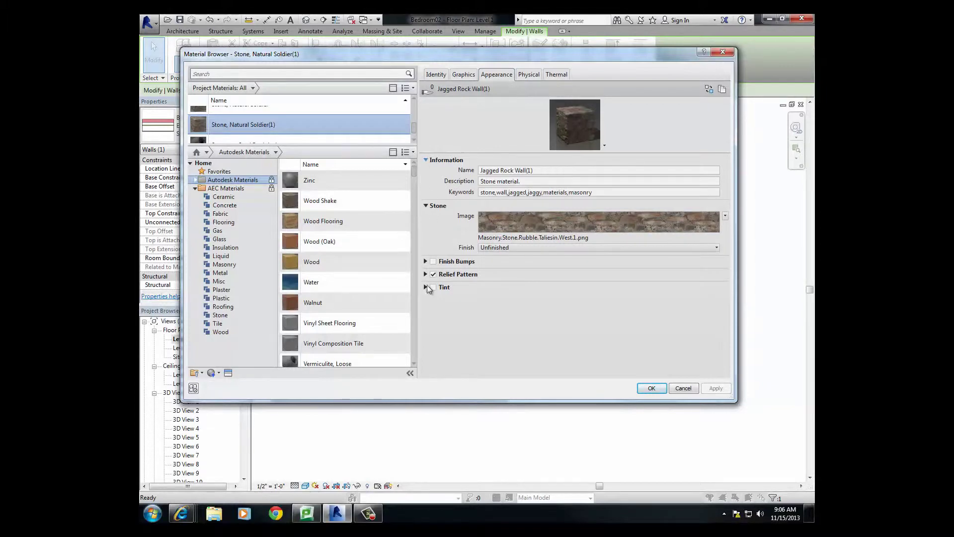
pyautogui.click(529, 74)
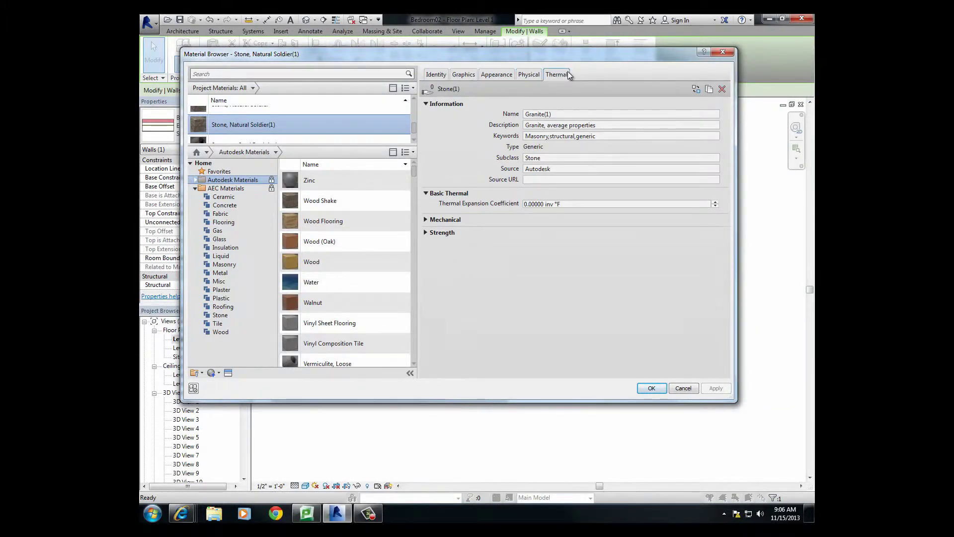
pyautogui.click(557, 74)
pyautogui.click(468, 75)
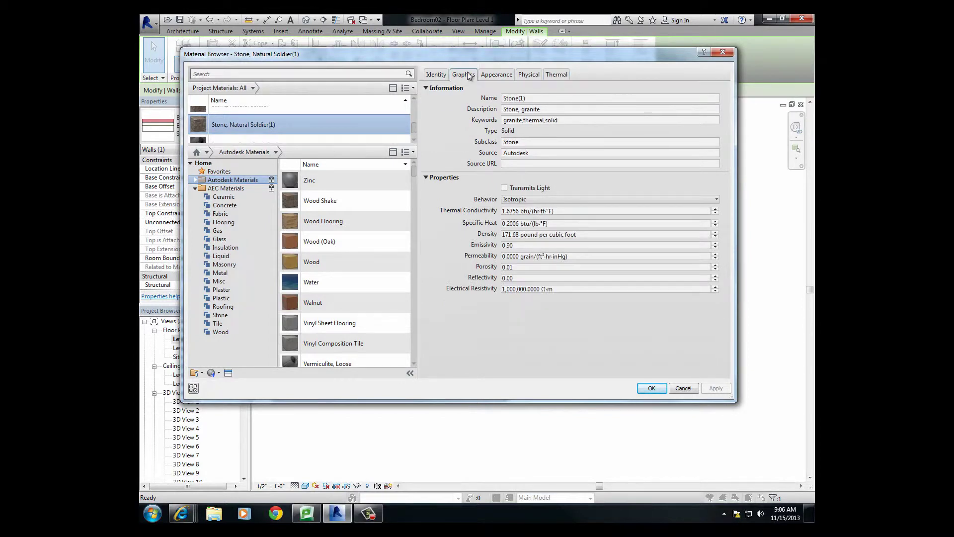
pyautogui.click(435, 76)
pyautogui.click(496, 75)
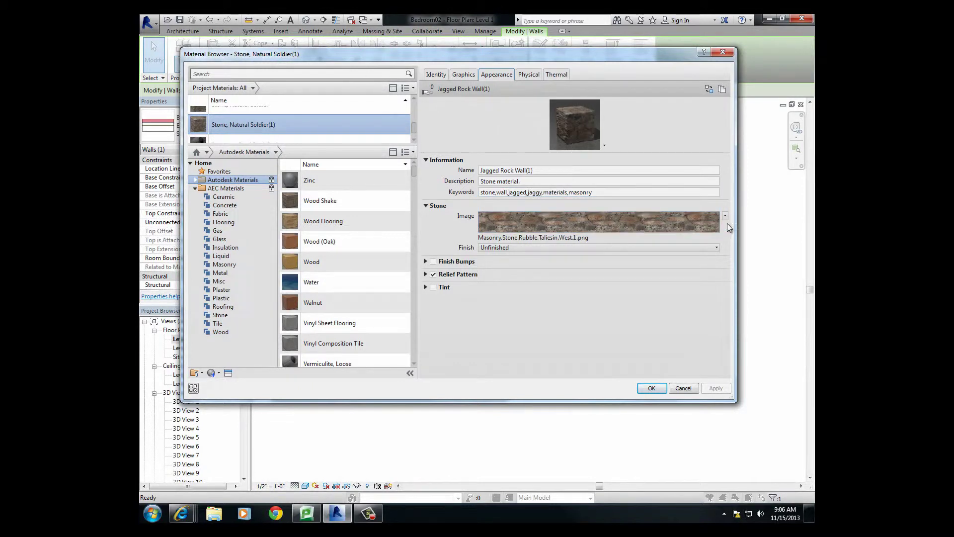
pyautogui.click(726, 215)
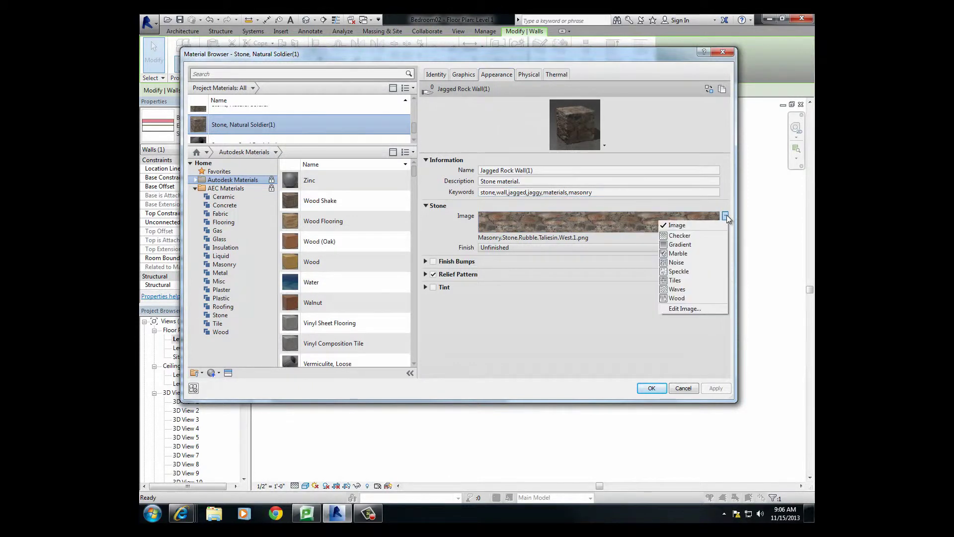
pyautogui.click(691, 226)
# Keep the stone finish Unfinished, enable finish bumps at amount 1.00, and apply.
pyautogui.click(536, 247)
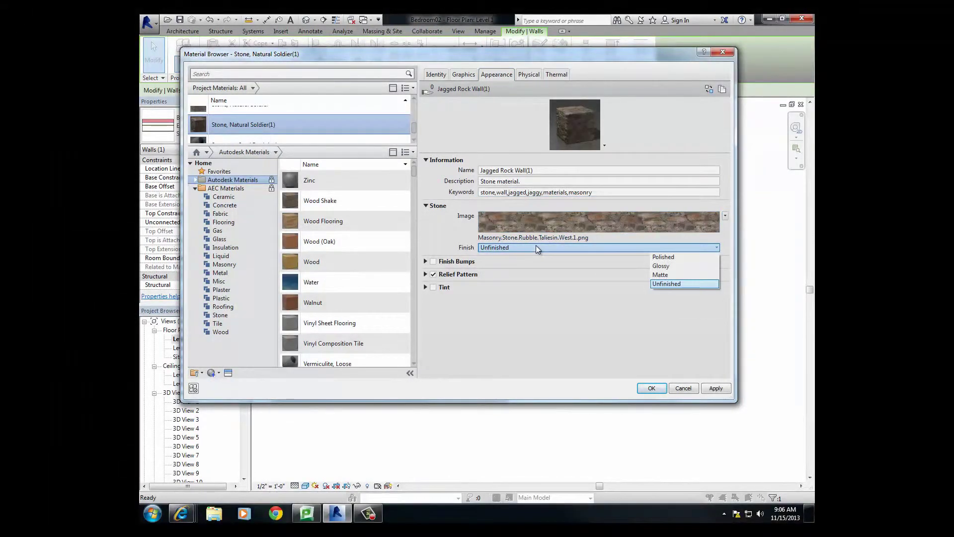
pyautogui.click(512, 263)
pyautogui.click(434, 262)
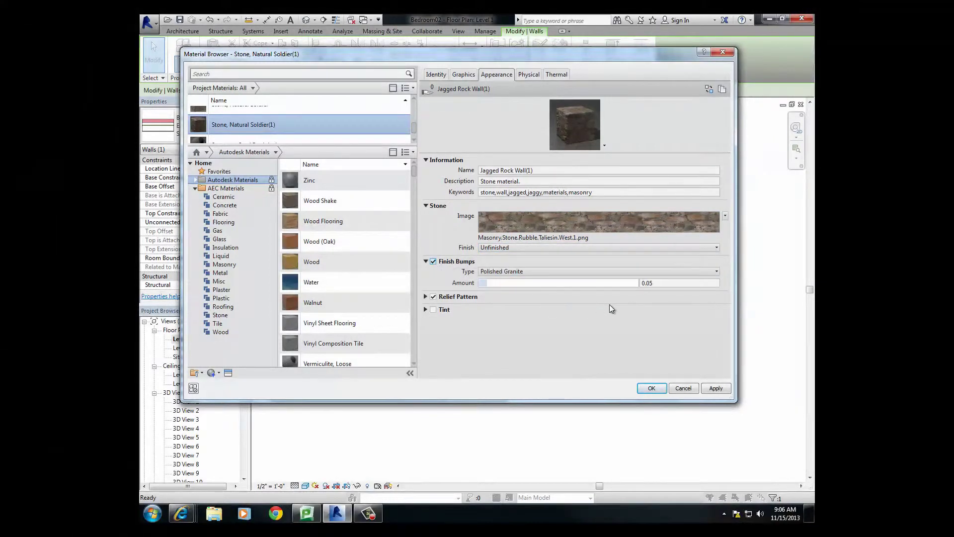
pyautogui.click(660, 283)
pyautogui.doubleClick(646, 282)
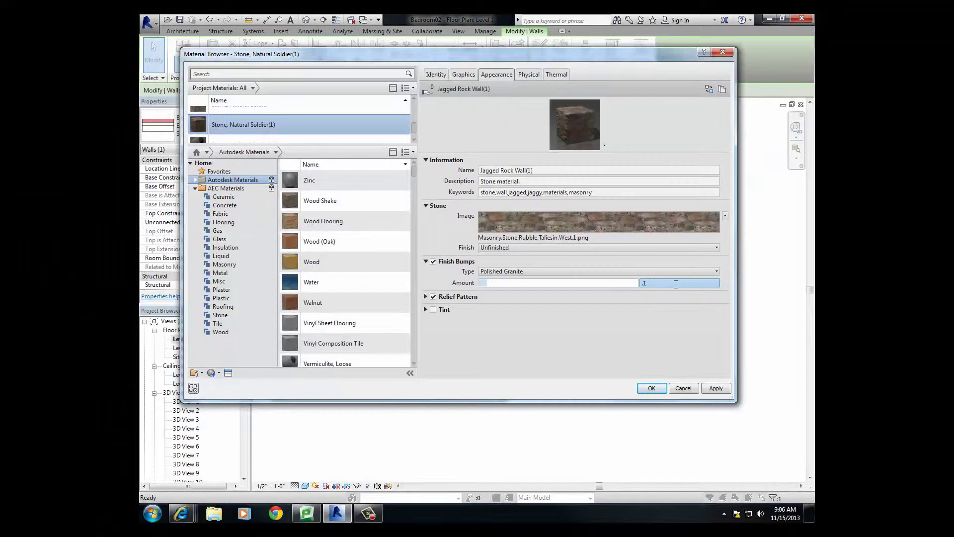
pyautogui.press('Return')
pyautogui.doubleClick(663, 286)
pyautogui.write('10')
pyautogui.press('Return')
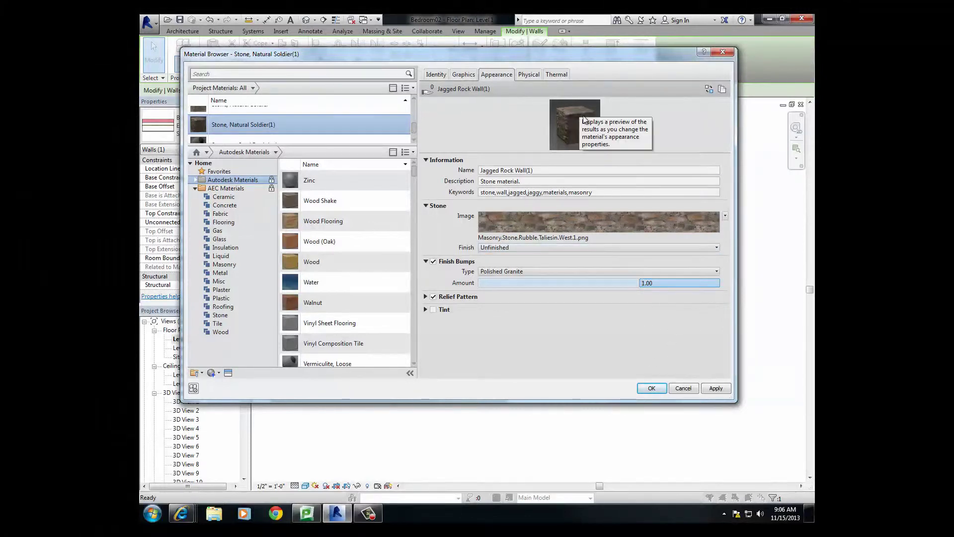
pyautogui.click(713, 389)
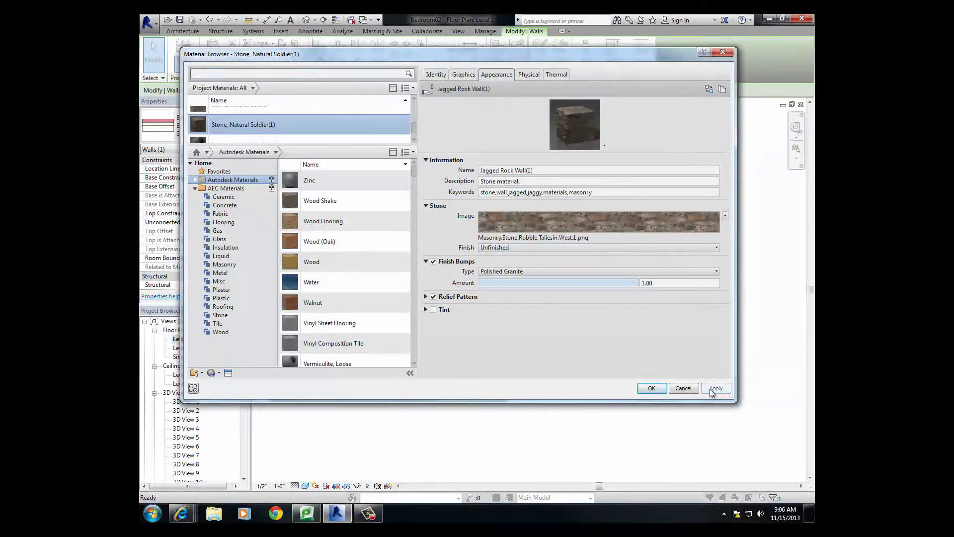
# Accept the stone material and apply the updated StoneWall_AB wall type to the model.
pyautogui.click(652, 388)
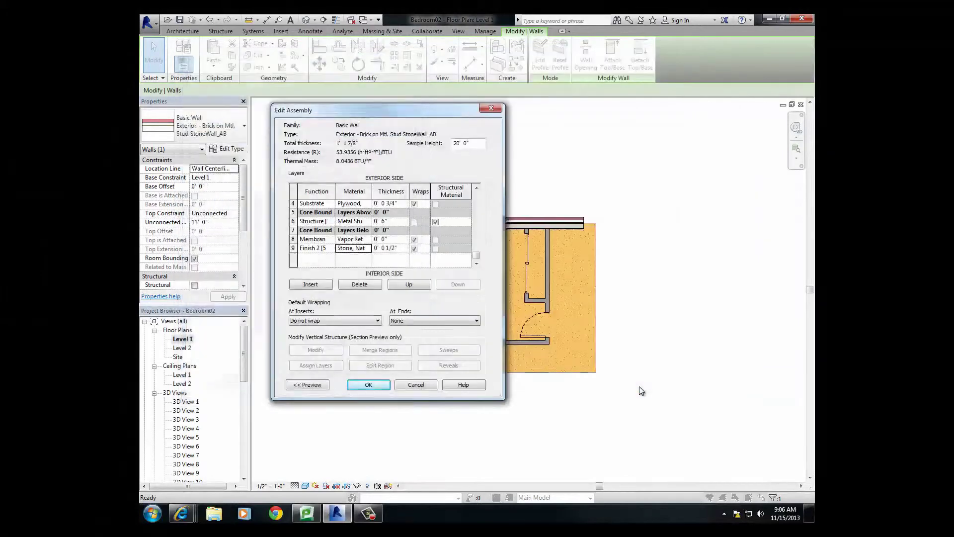
pyautogui.click(358, 388)
pyautogui.click(468, 385)
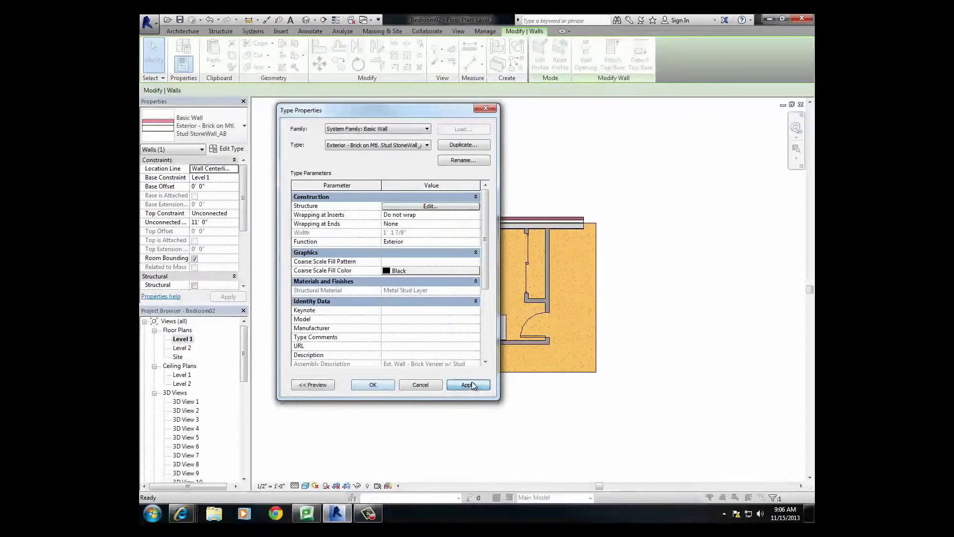
pyautogui.click(371, 385)
# On Level 1, place a perspective camera from the bedroom door toward the room corner.
pyautogui.click(365, 380)
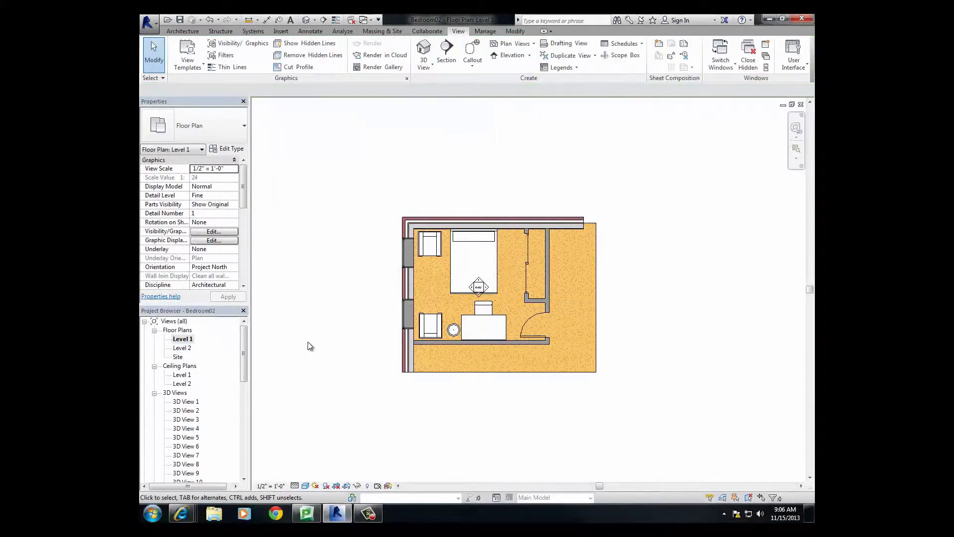
pyautogui.click(185, 340)
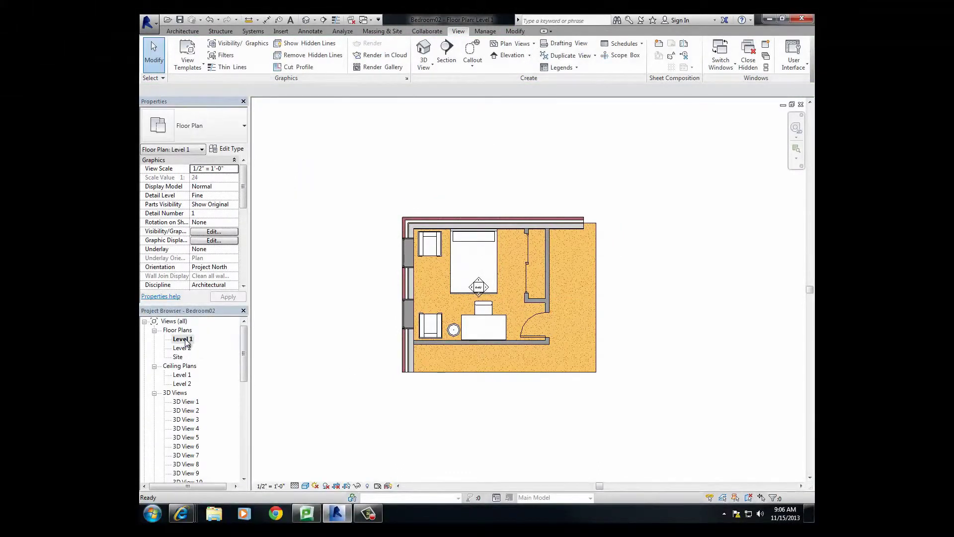
pyautogui.click(424, 64)
pyautogui.click(434, 104)
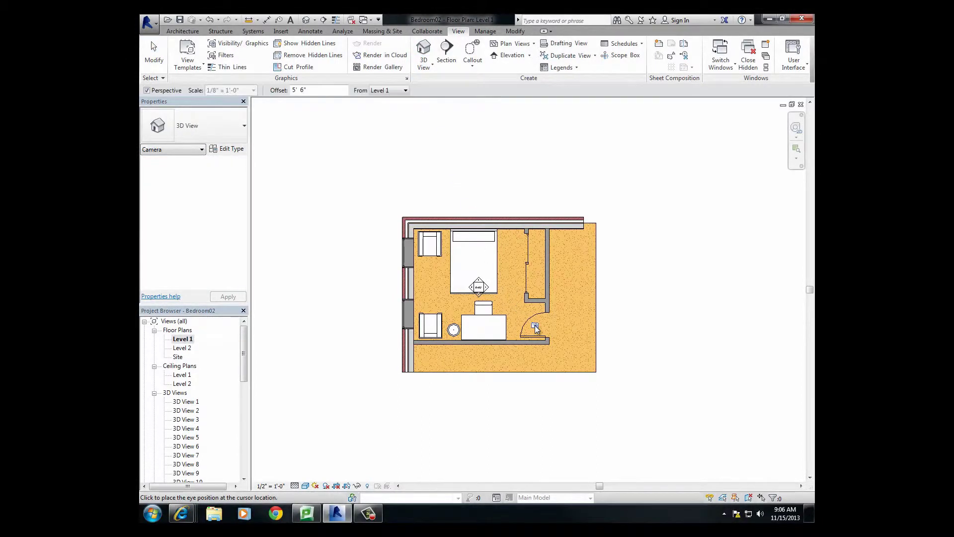
pyautogui.click(535, 325)
pyautogui.click(421, 240)
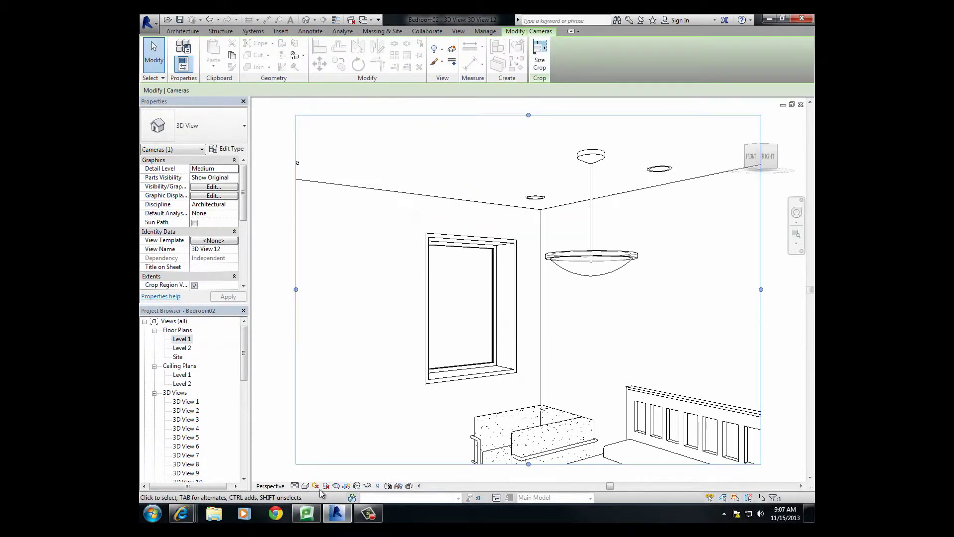
# Render 3D View 12 at Medium quality with the Interior: Sun and Artificial lighting scheme.
pyautogui.click(337, 486)
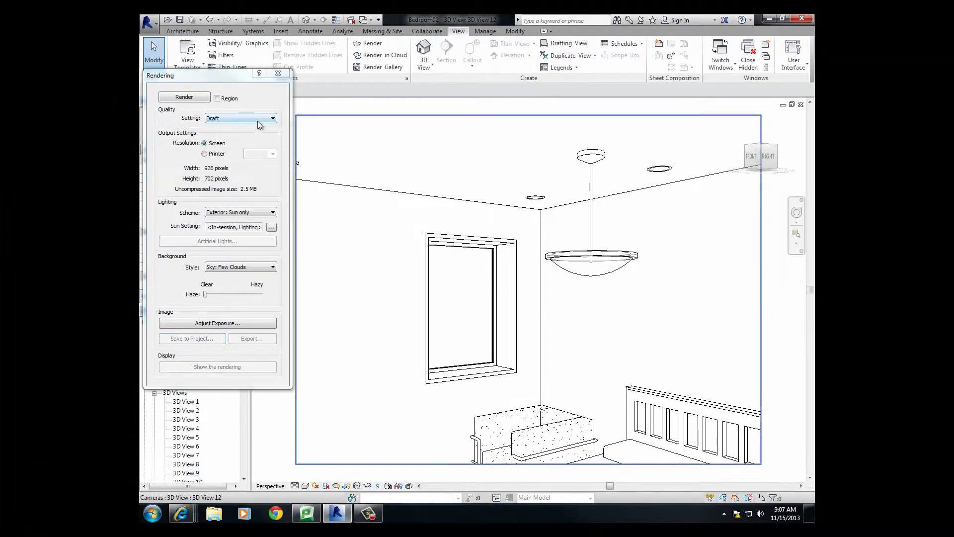
pyautogui.click(241, 118)
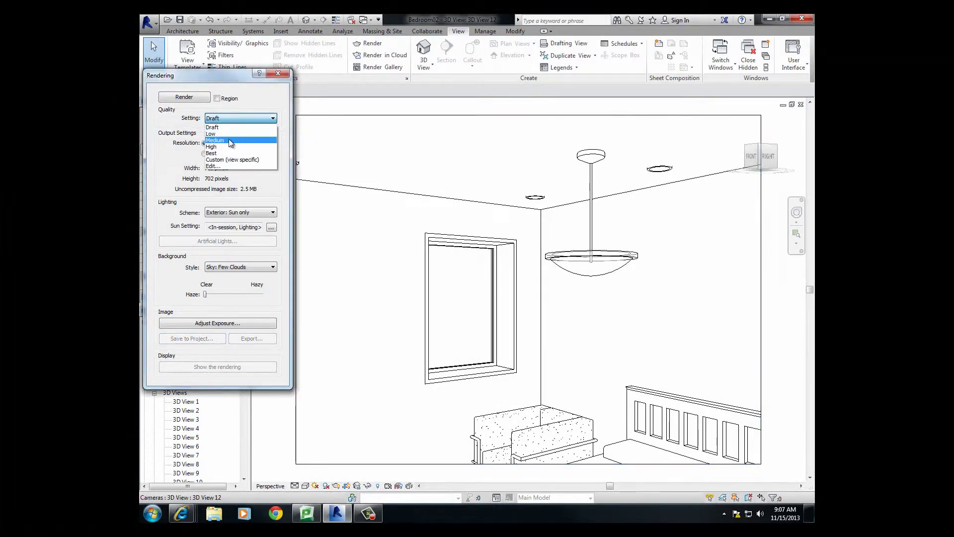
pyautogui.click(231, 141)
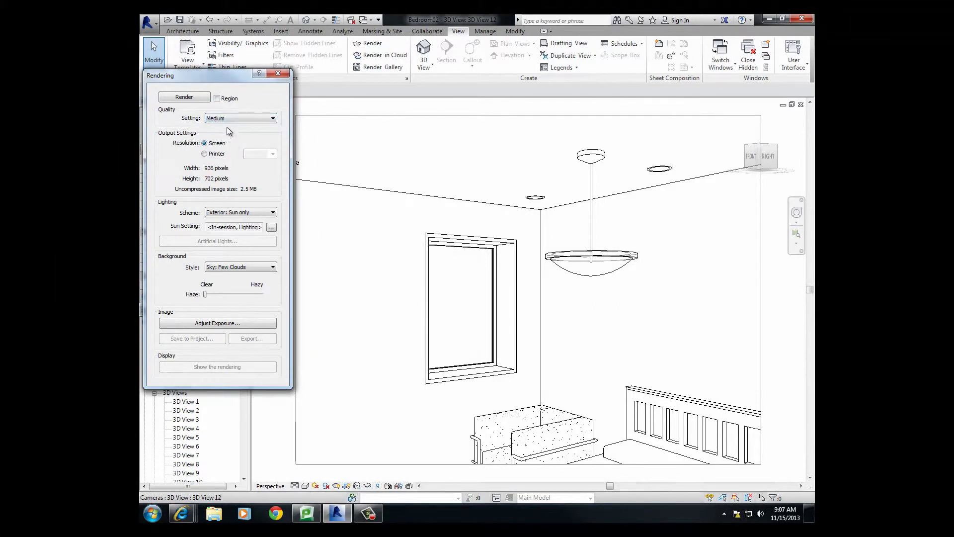
pyautogui.click(225, 118)
pyautogui.click(224, 140)
pyautogui.click(261, 214)
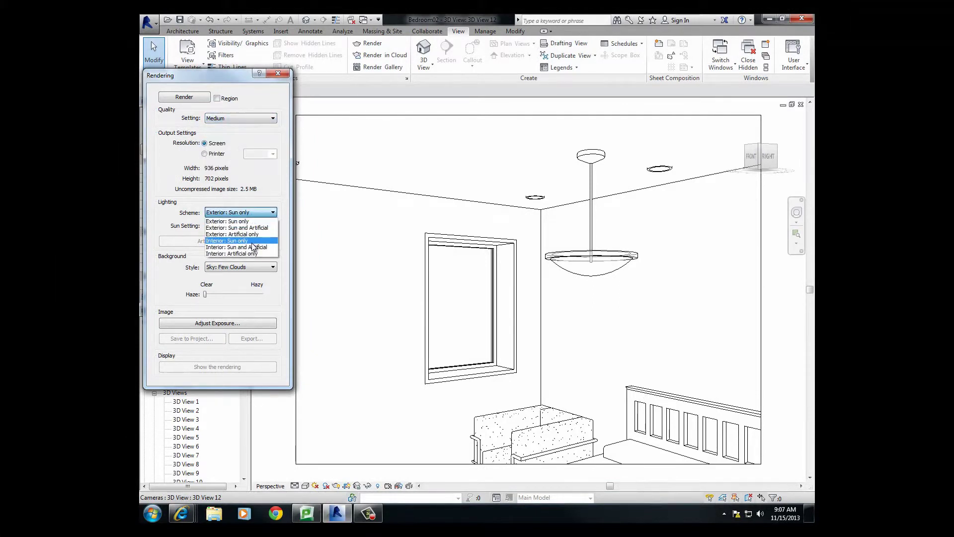
pyautogui.click(253, 247)
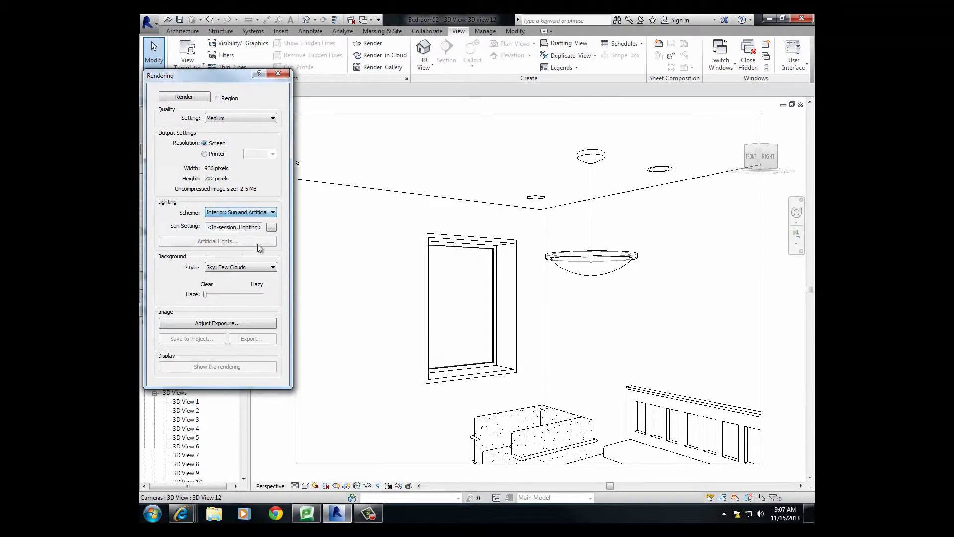
pyautogui.click(184, 98)
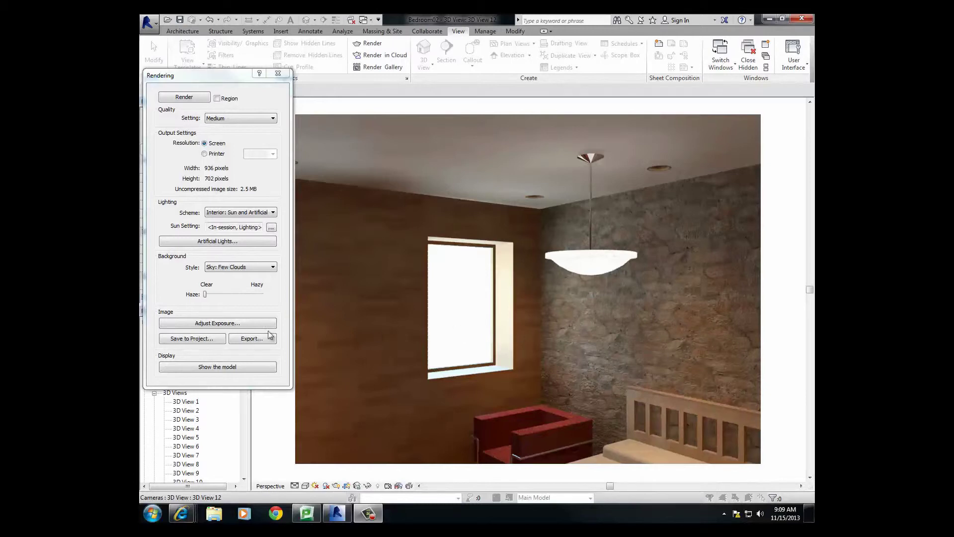
# Save the rendered image to the project as CornerWallBetter and close the Rendering dialog.
pyautogui.click(186, 339)
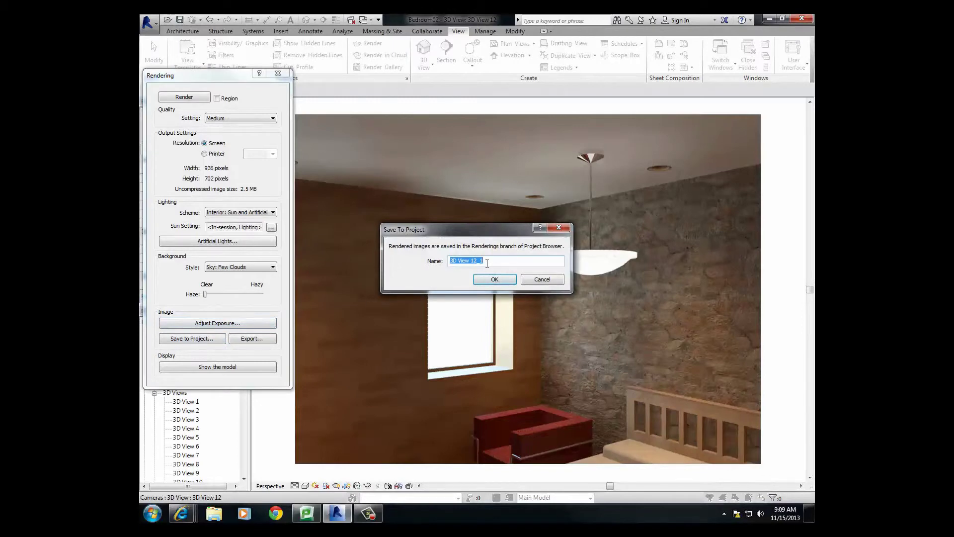
pyautogui.write('CornerWallBetter')
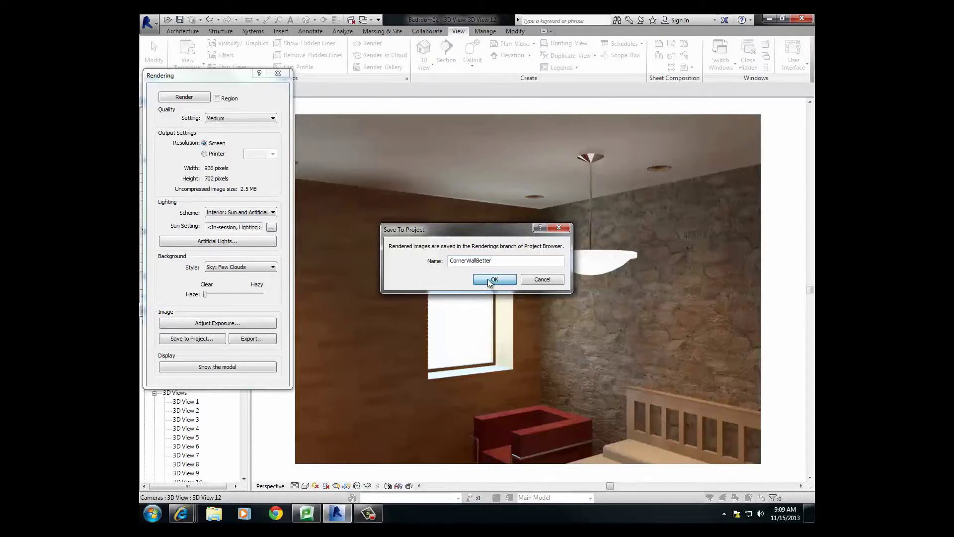
pyautogui.click(494, 279)
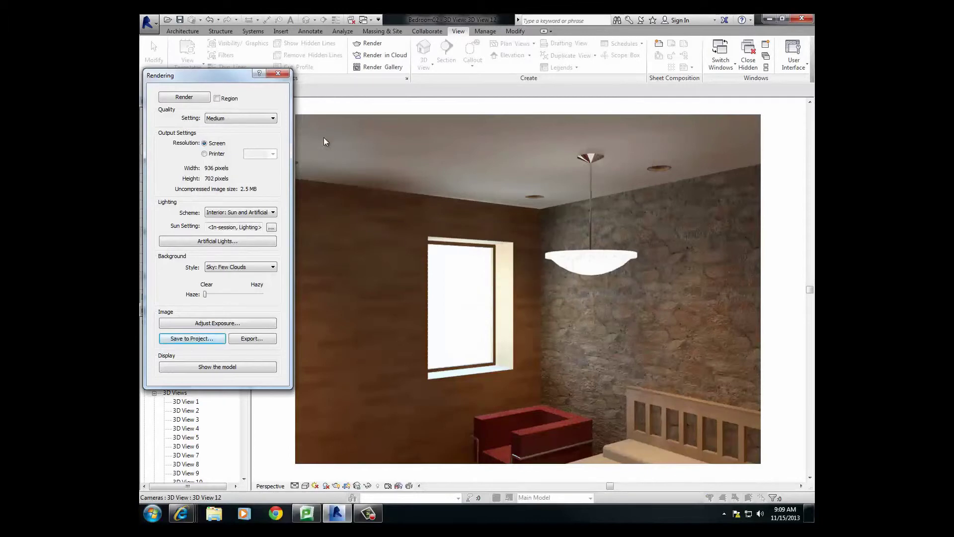
pyautogui.click(277, 74)
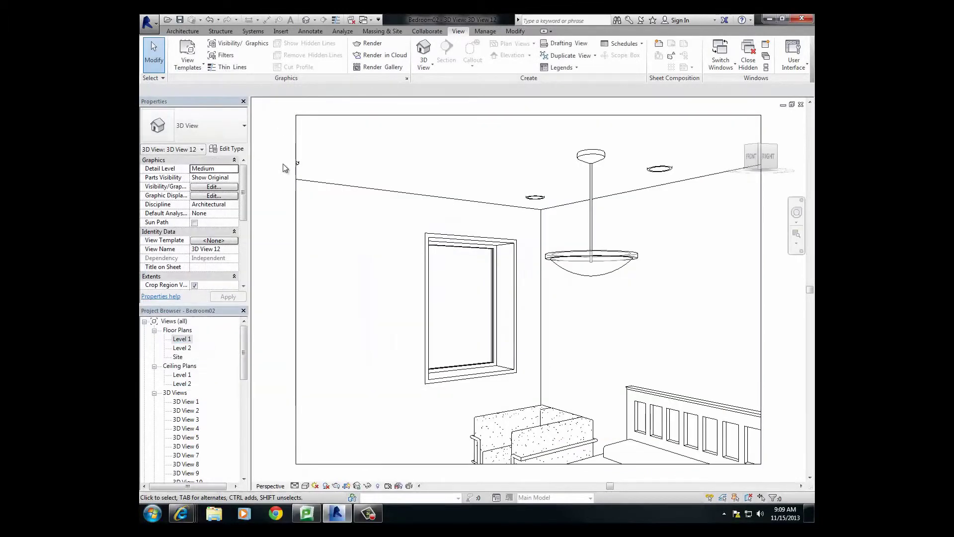
# View the CornerWindowWall rendering from the Project Browser, then open CornerWallBetter.
pyautogui.moveTo(243, 338)
pyautogui.mouseDown()
pyautogui.moveTo(259, 438)
pyautogui.moveTo(258, 426)
pyautogui.mouseUp()
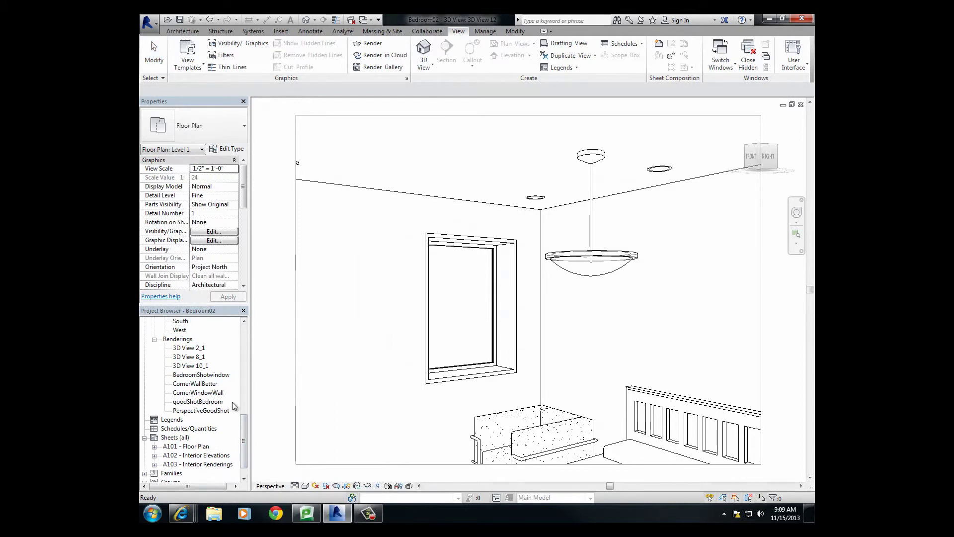
pyautogui.doubleClick(214, 394)
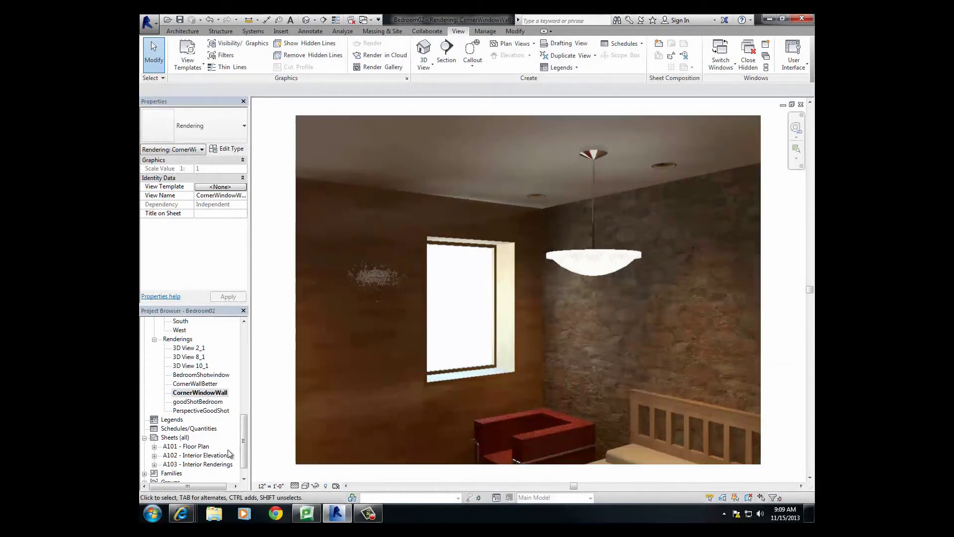
pyautogui.doubleClick(202, 384)
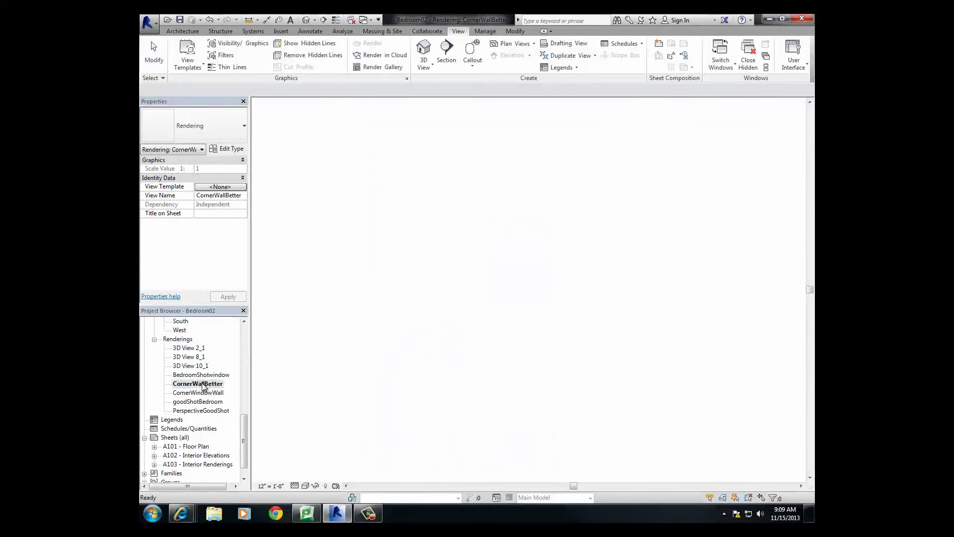